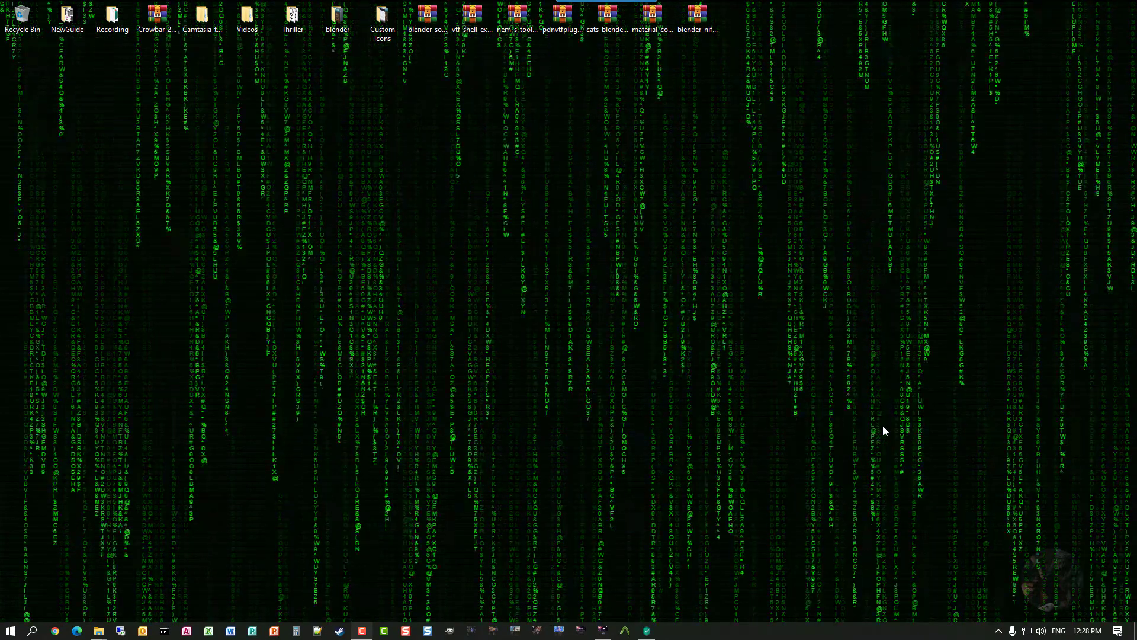
Search Google for 'psk importer blender 2.8' in a maximized Chrome and open the Befzz GitHub result
{"action": "left_click", "coordinate": [76, 631]}
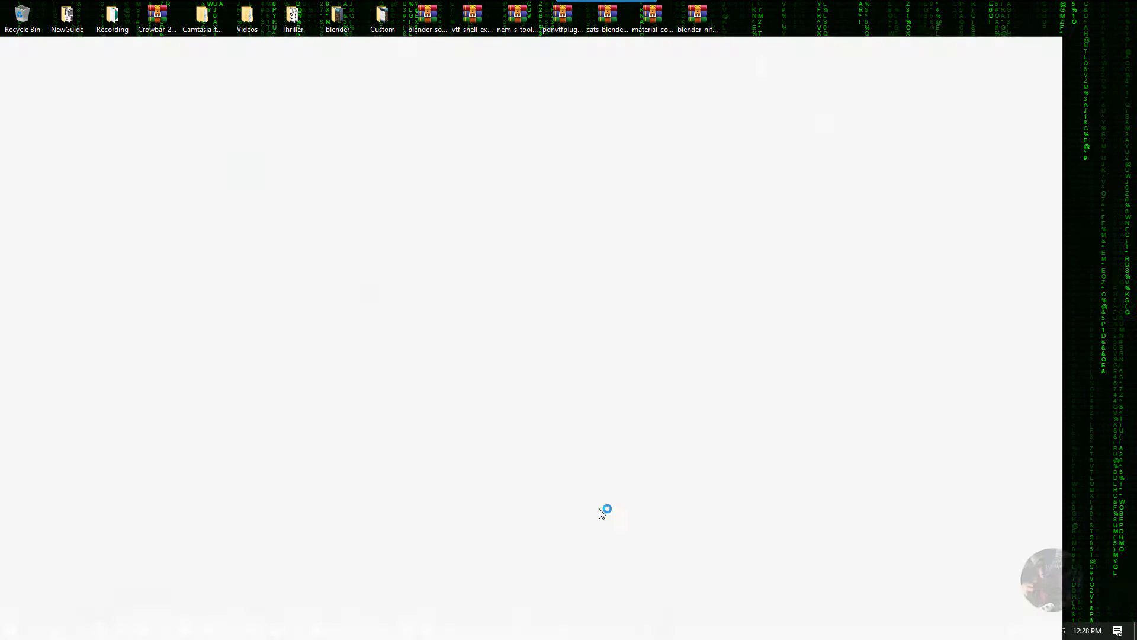
{"action": "double_click", "coordinate": [619, 45]}
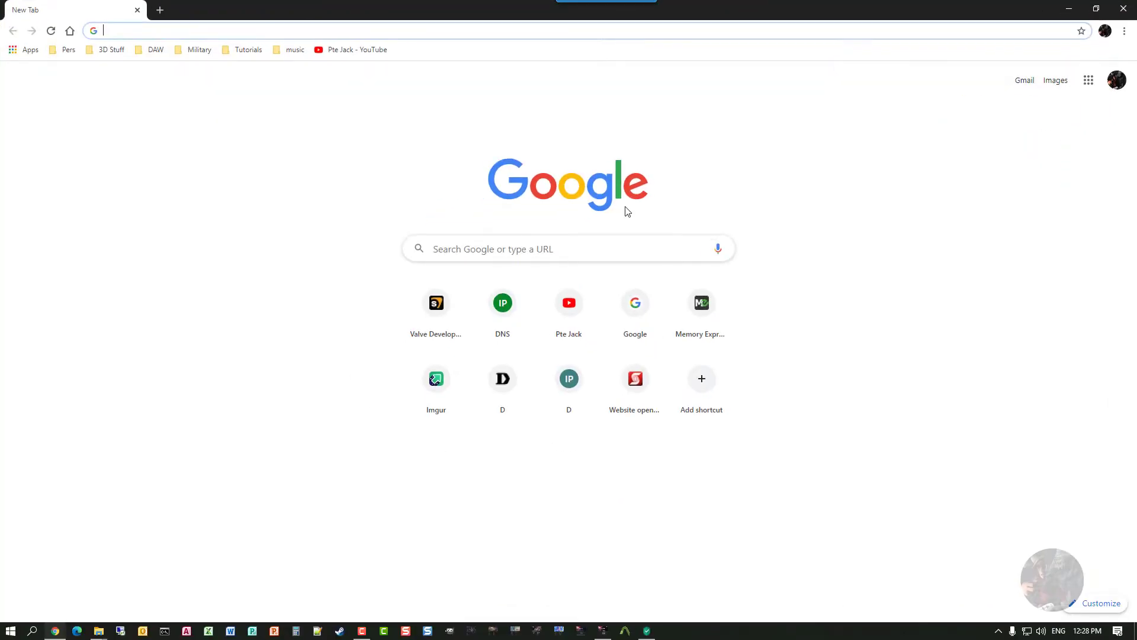
{"action": "left_click", "coordinate": [508, 248]}
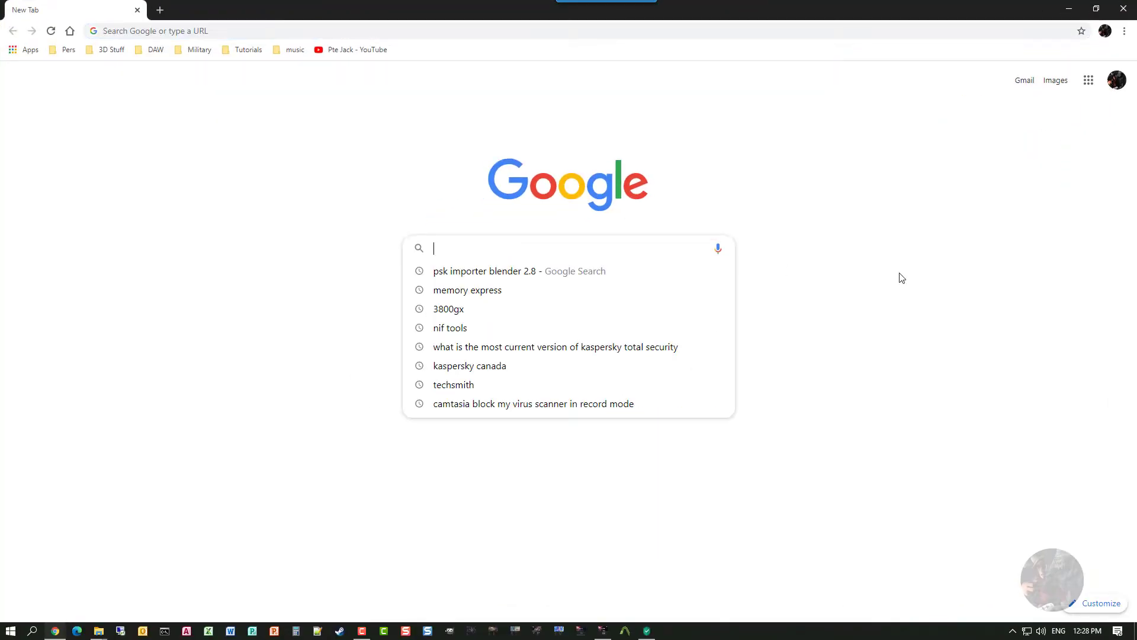
{"action": "left_click", "coordinate": [469, 273]}
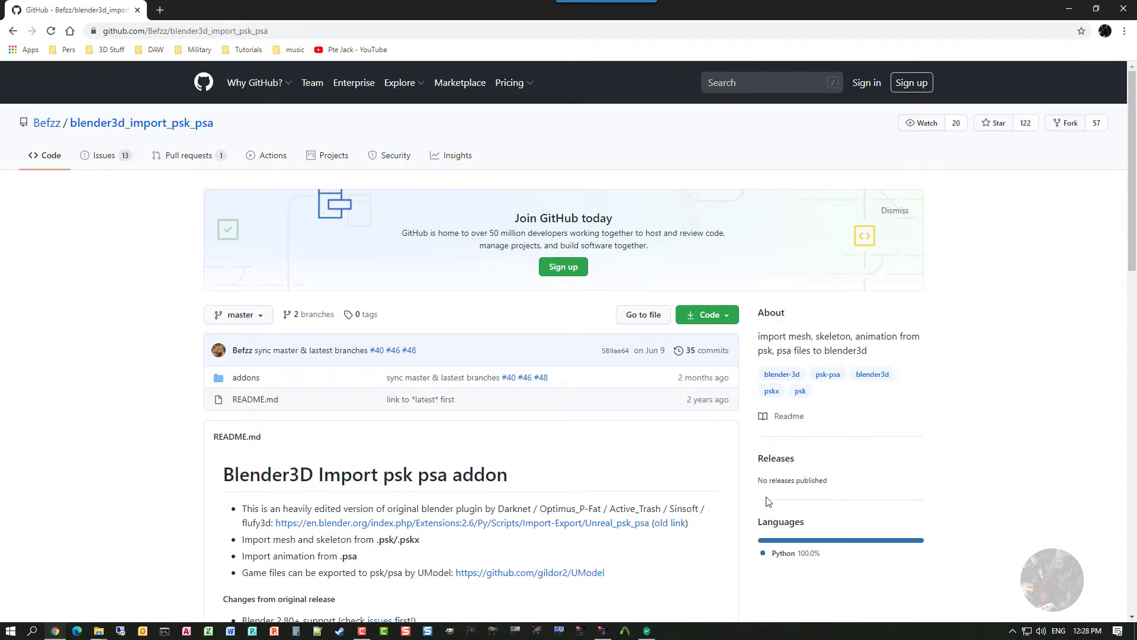
Scroll the README to the Installation section with its 270 and 280 direct links
{"action": "scroll", "coordinate": [422, 423], "scroll_direction": "down", "scroll_amount": 12}
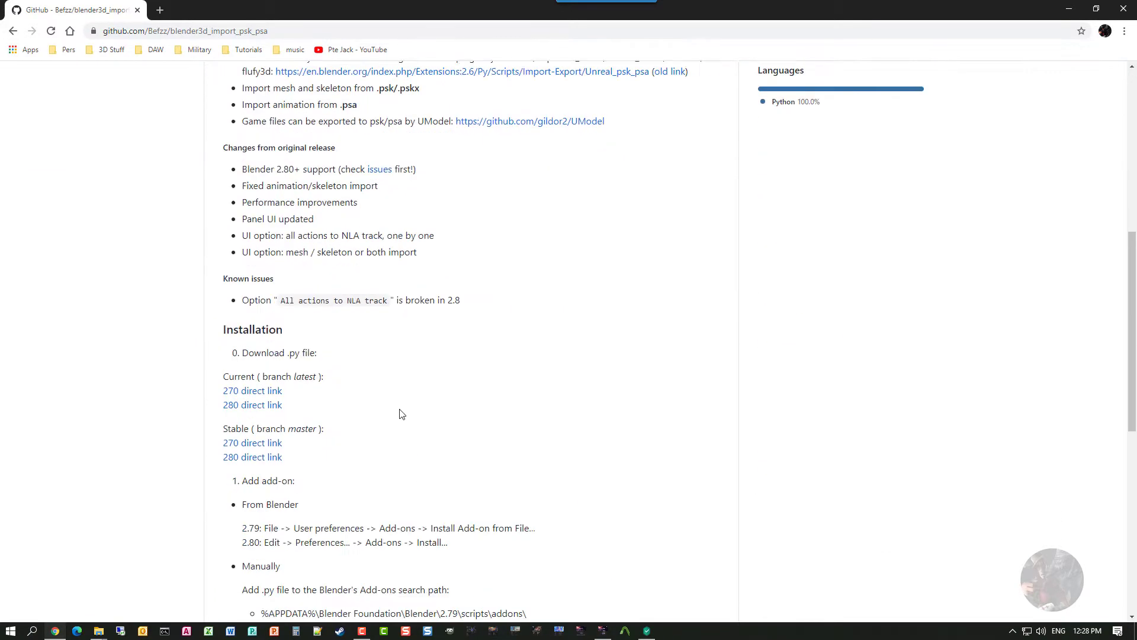
{"action": "scroll", "coordinate": [401, 404], "scroll_direction": "down", "scroll_amount": 2}
{"action": "scroll", "coordinate": [398, 406], "scroll_direction": "up", "scroll_amount": 6}
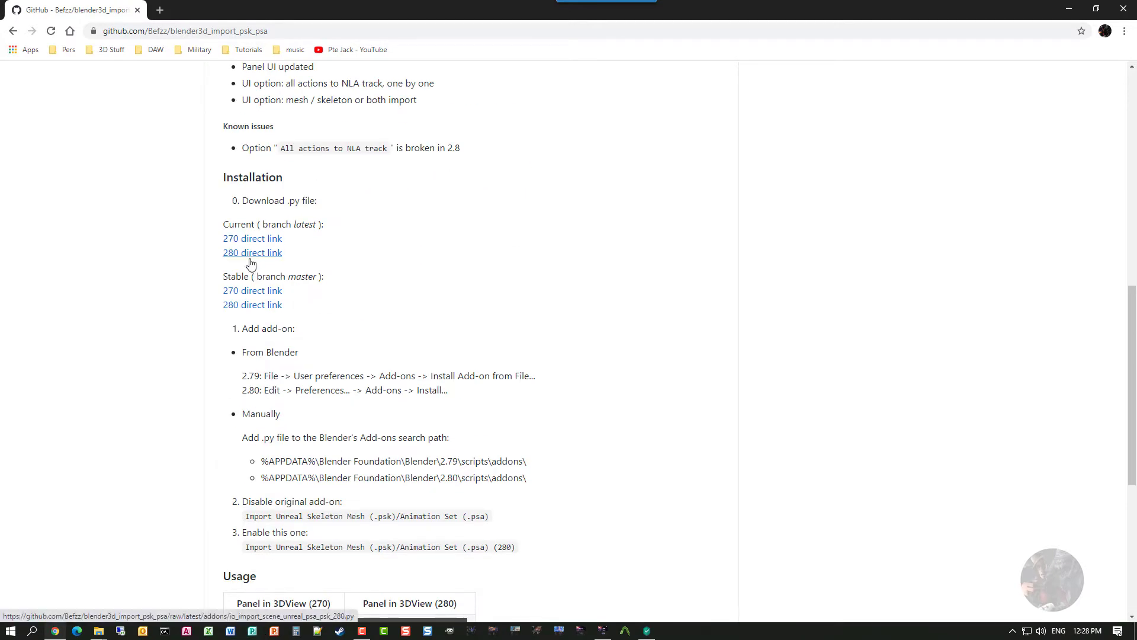
View the raw io_import_scene_unreal_psa_psk_280.py code from the Stable 280 direct link
{"action": "left_click", "coordinate": [249, 305]}
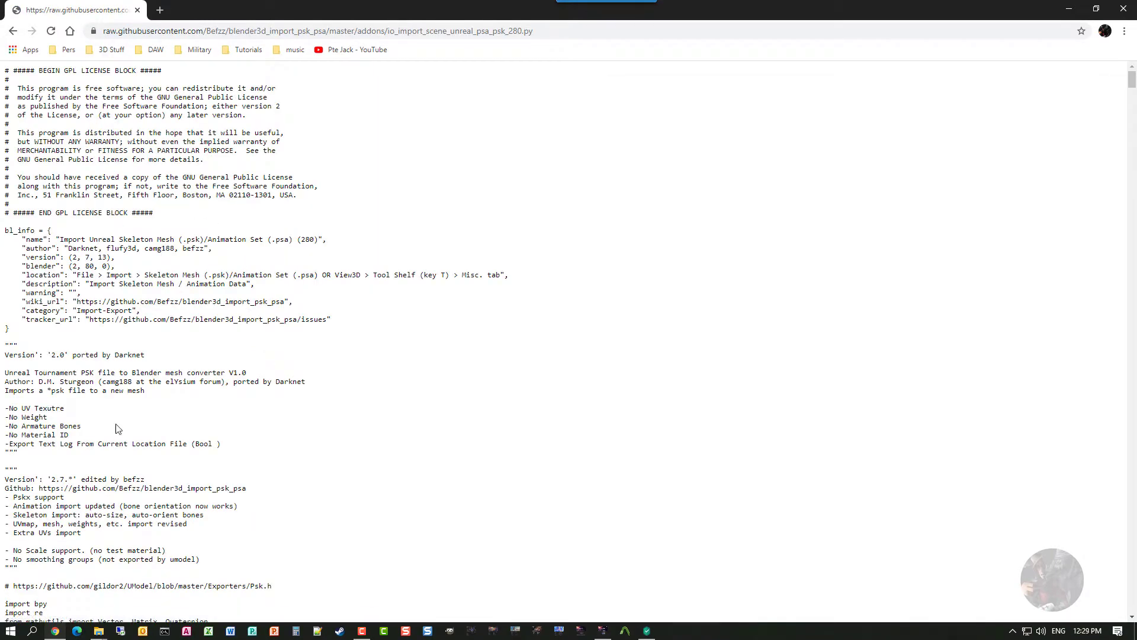
{"action": "scroll", "coordinate": [121, 427], "scroll_direction": "down", "scroll_amount": 20}
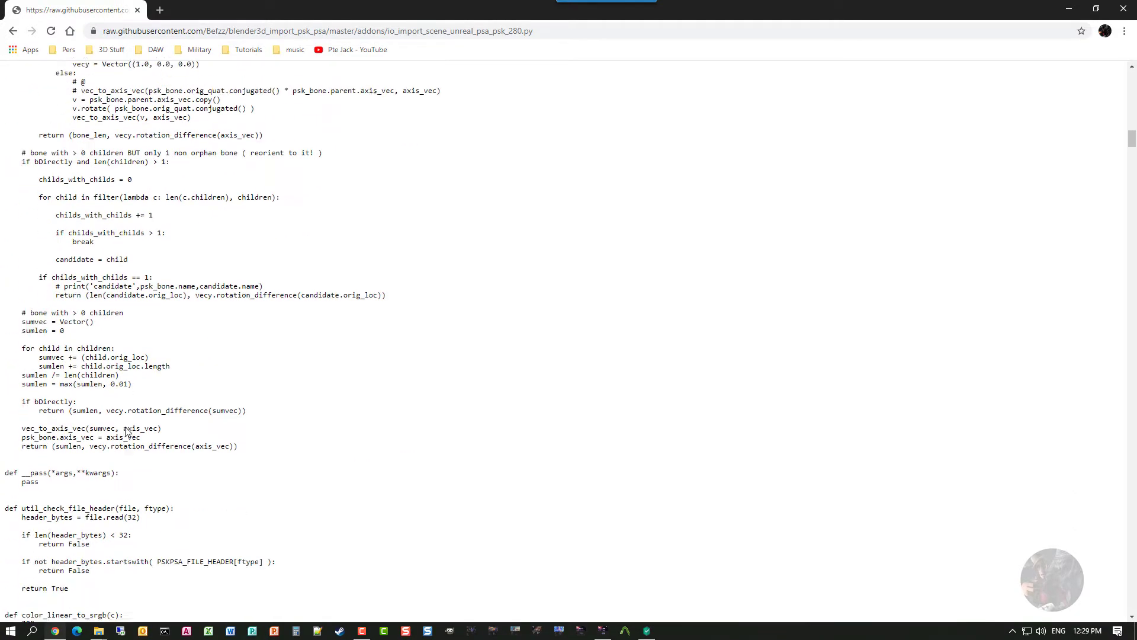
{"action": "scroll", "coordinate": [126, 431], "scroll_direction": "down", "scroll_amount": 20}
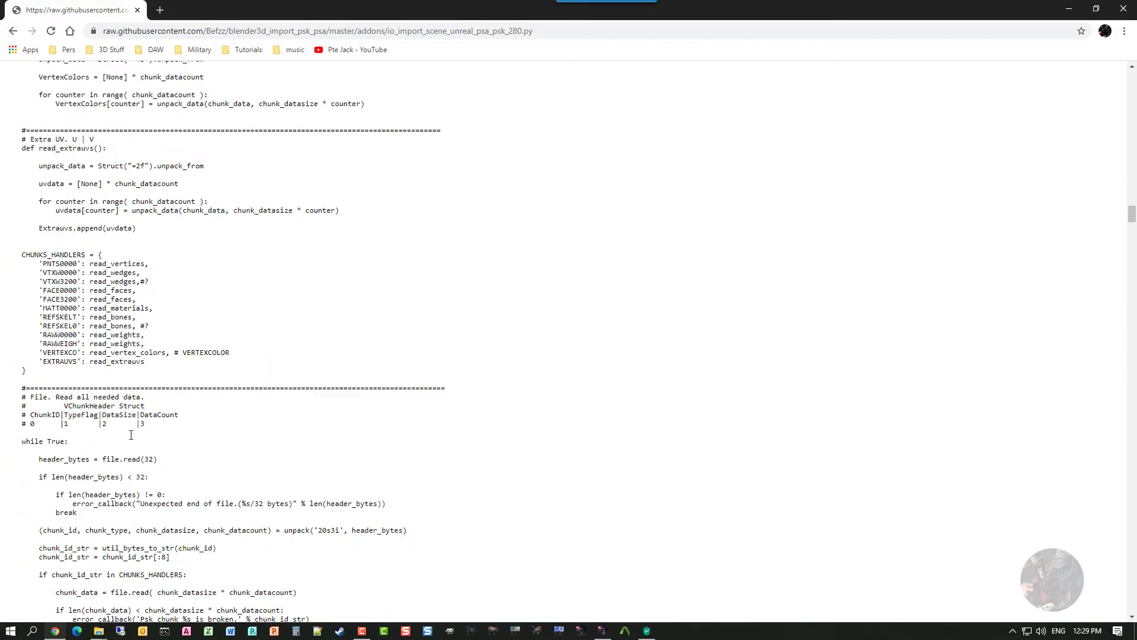
{"action": "scroll", "coordinate": [131, 435], "scroll_direction": "down", "scroll_amount": 20}
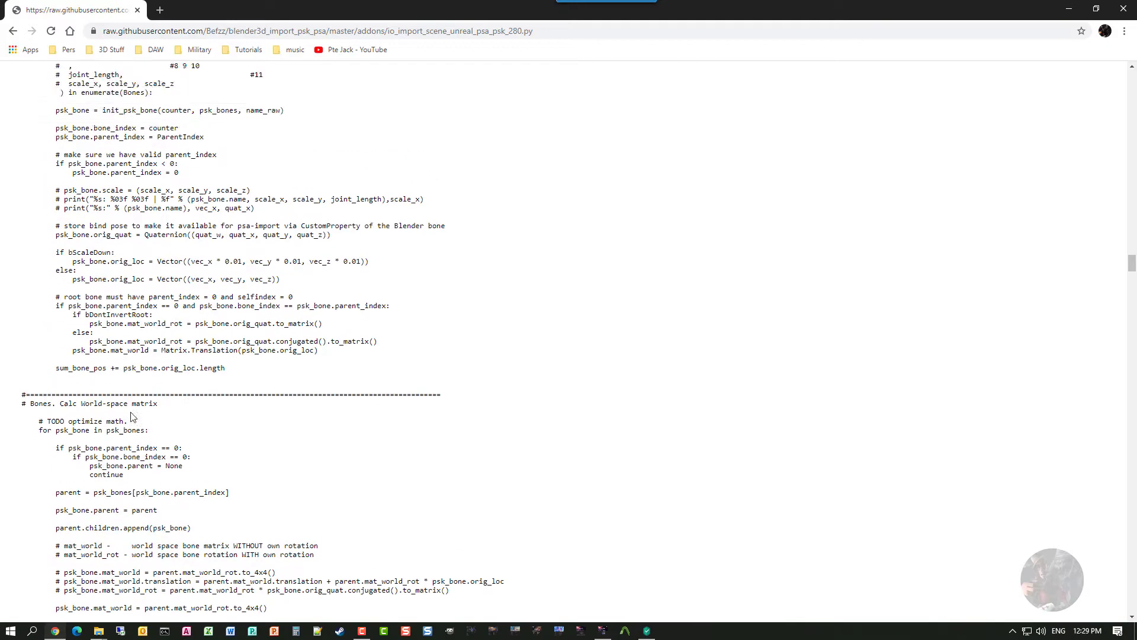
{"action": "scroll", "coordinate": [132, 418], "scroll_direction": "up", "scroll_amount": 20}
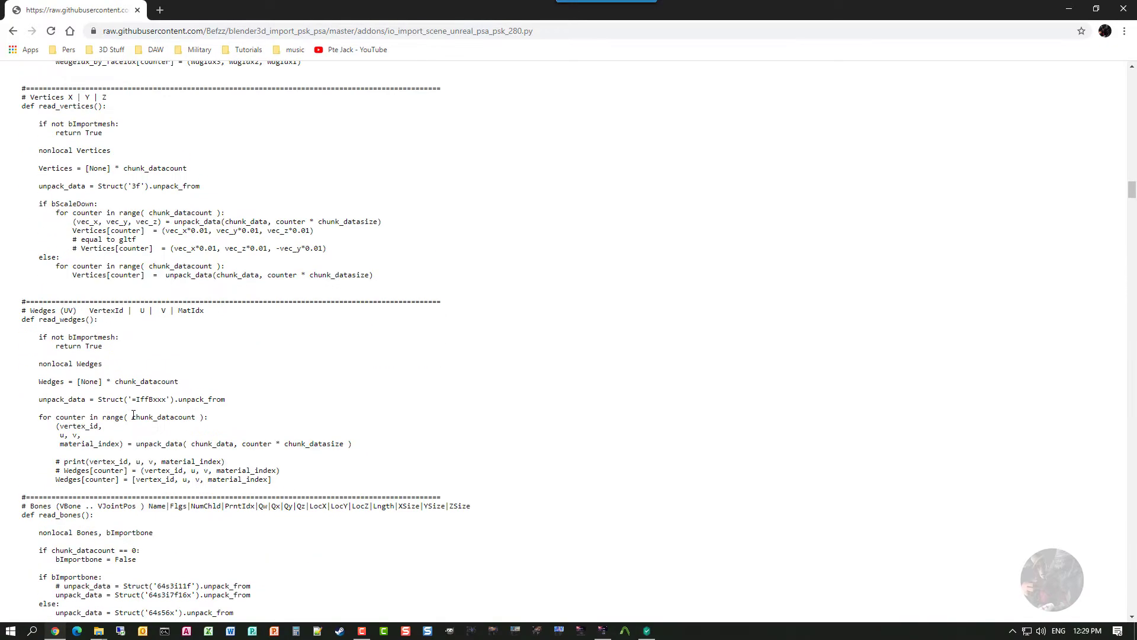
{"action": "scroll", "coordinate": [133, 414], "scroll_direction": "up", "scroll_amount": 20}
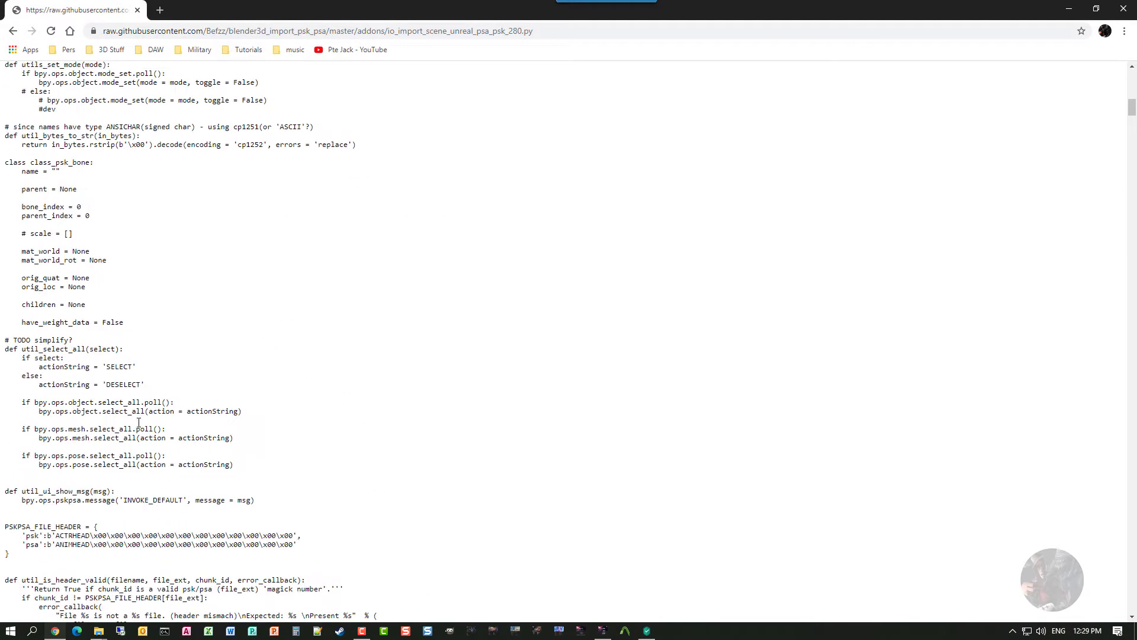
{"action": "scroll", "coordinate": [139, 422], "scroll_direction": "up", "scroll_amount": 20}
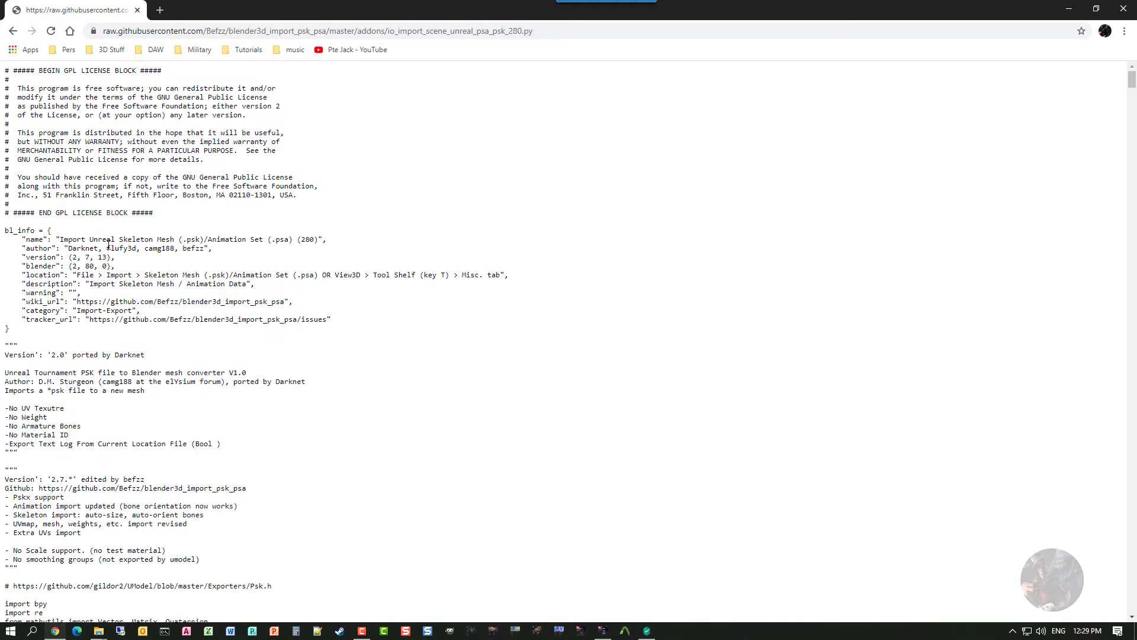
Return to the repository page and download it through Code > Download ZIP
{"action": "left_click", "coordinate": [12, 31]}
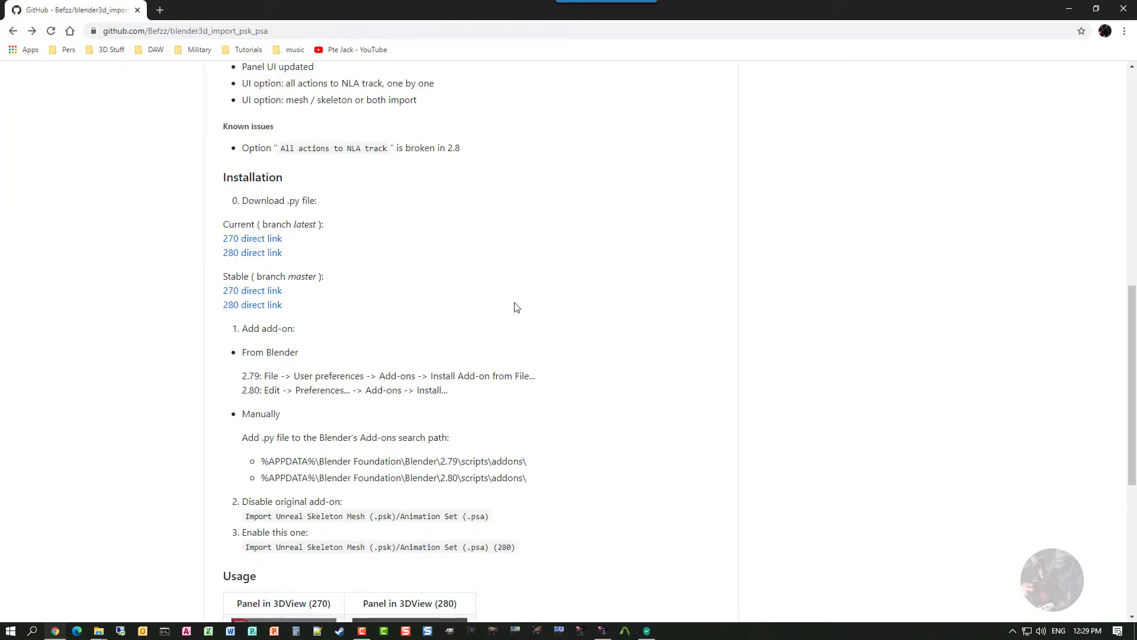
{"action": "scroll", "coordinate": [515, 307], "scroll_direction": "up", "scroll_amount": 15}
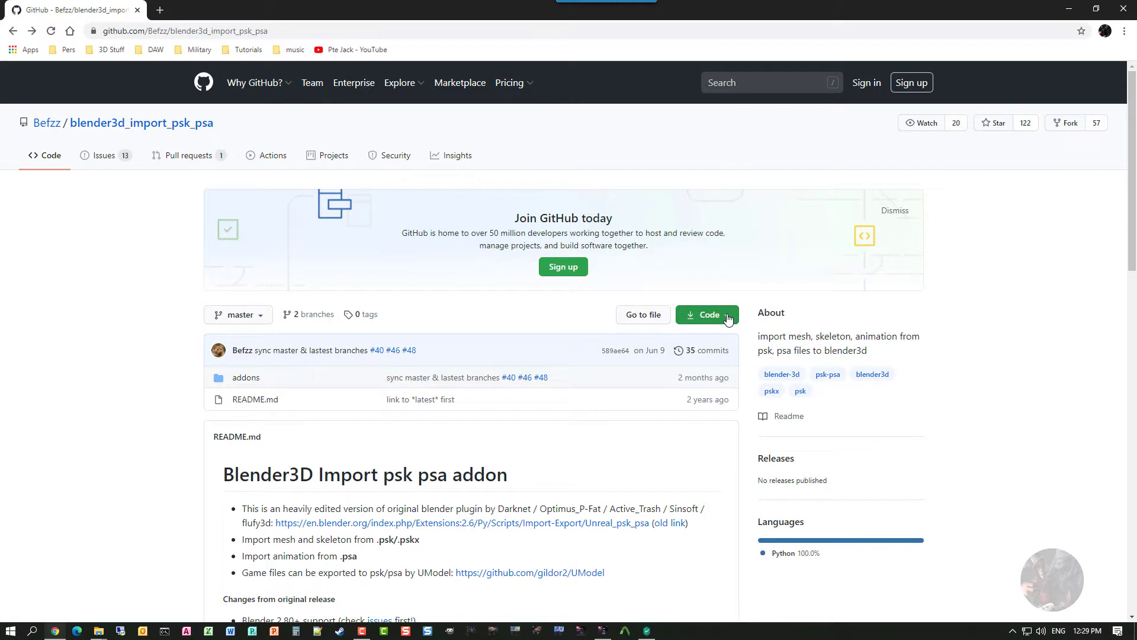
{"action": "left_click", "coordinate": [729, 319]}
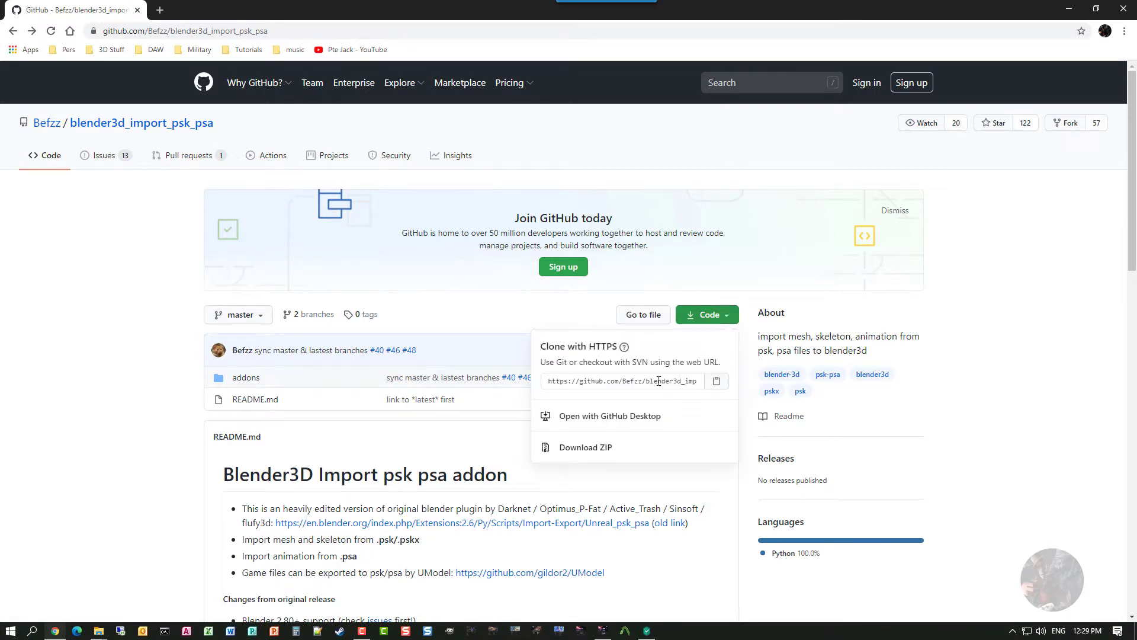
{"action": "left_click", "coordinate": [584, 449]}
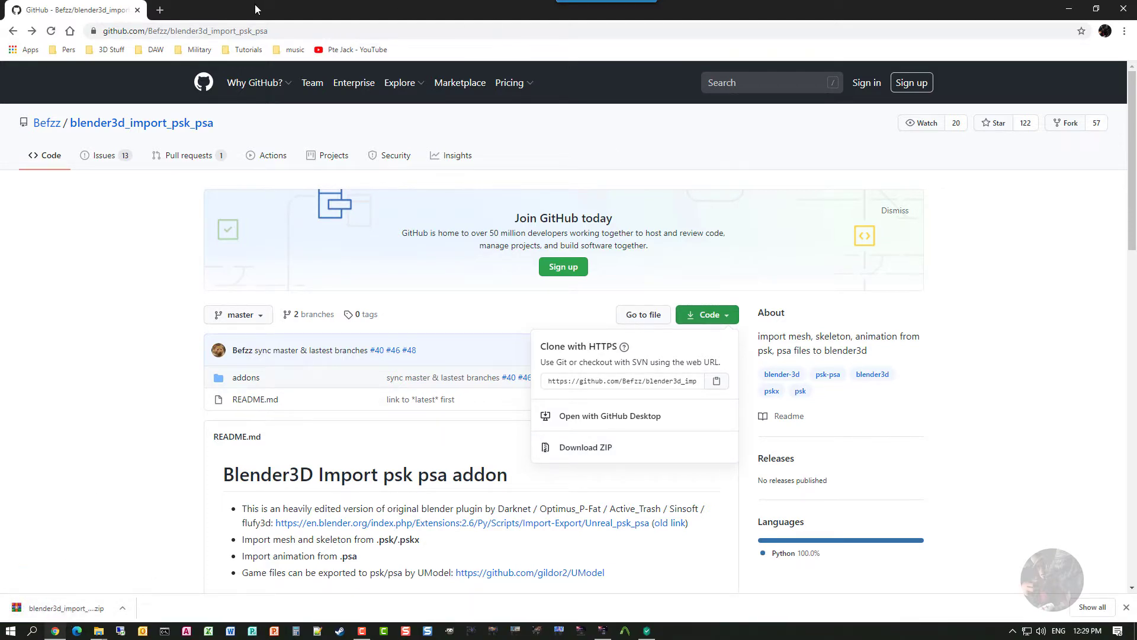
Scan blender3d_import_psk_psa-master.zip with Kaspersky, then clear Chrome off the desktop
{"action": "left_click_drag", "start_coordinate": [250, 13], "coordinate": [379, 19]}
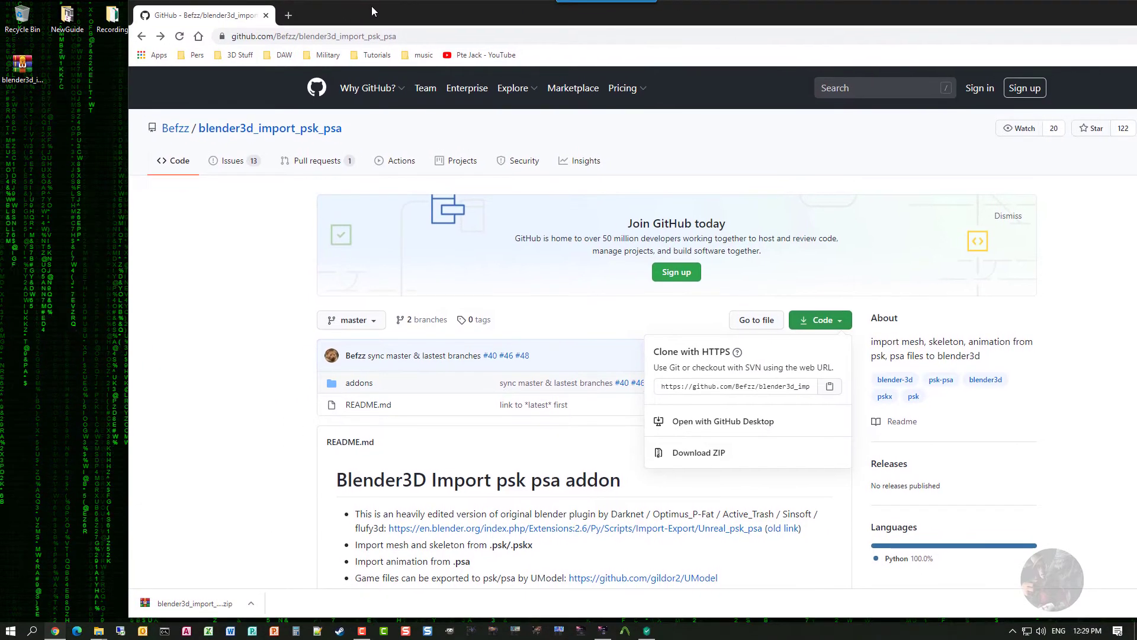
{"action": "right_click", "coordinate": [24, 70]}
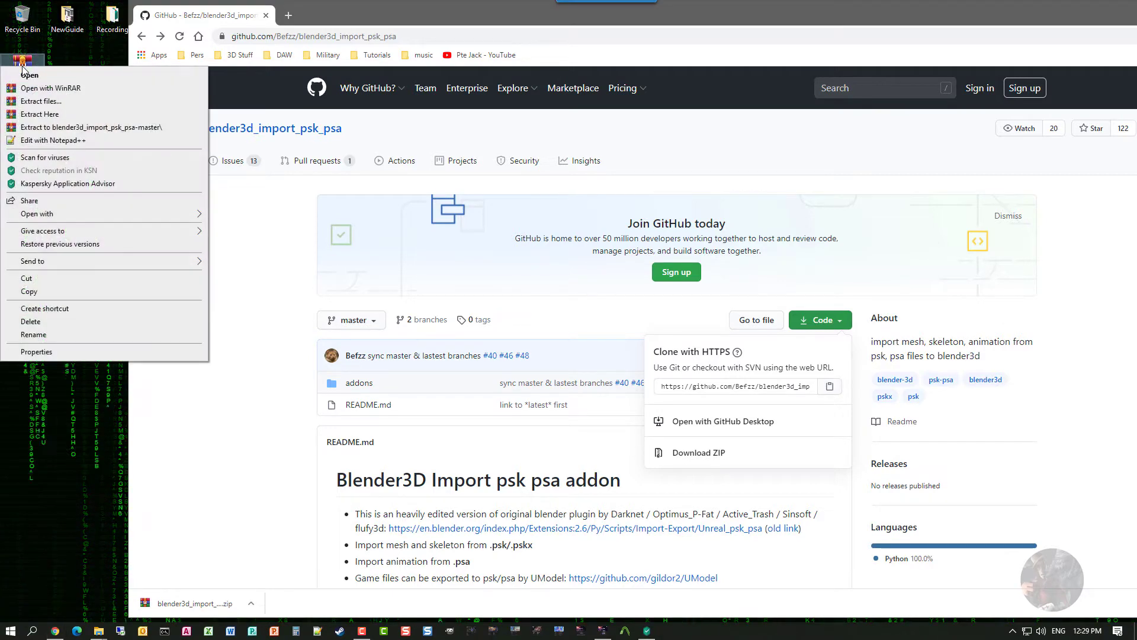
{"action": "left_click", "coordinate": [38, 158]}
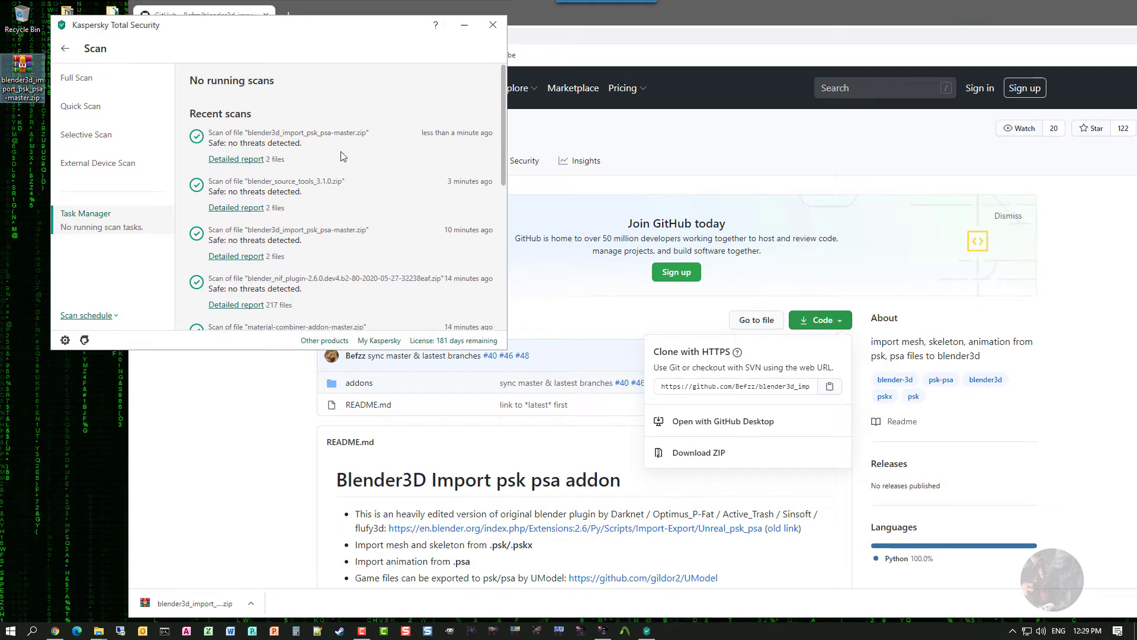
{"action": "left_click", "coordinate": [493, 30]}
{"action": "left_click_drag", "start_coordinate": [905, 21], "coordinate": [743, 34]}
{"action": "key", "text": "super+d"}
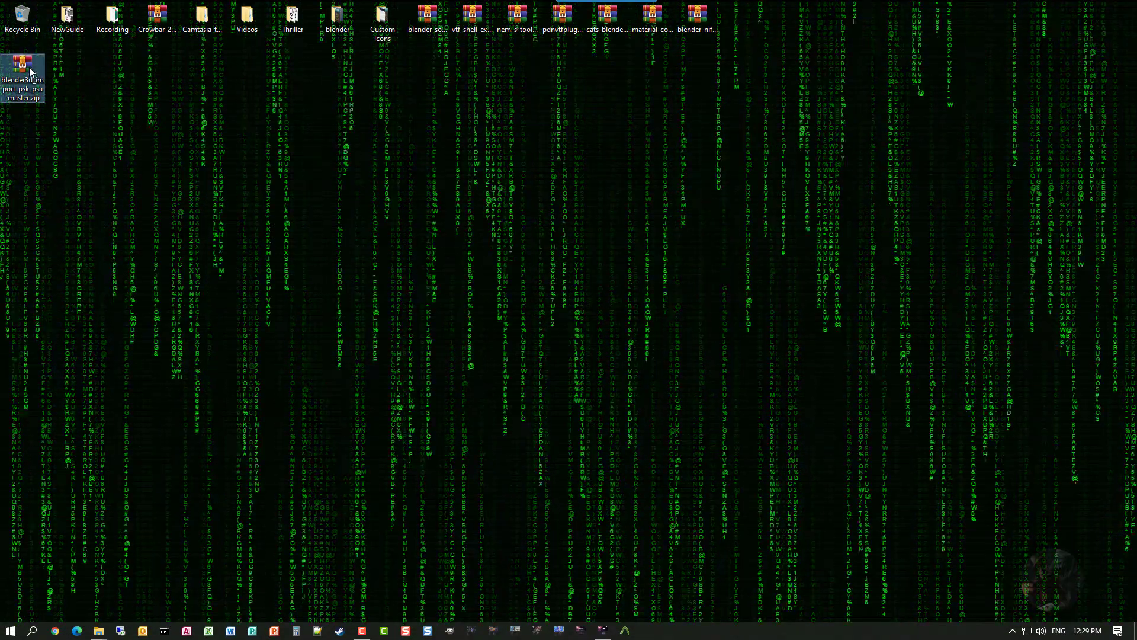
Move the zip icon to the top row beside the blender_nif archive
{"action": "left_click_drag", "start_coordinate": [37, 74], "coordinate": [701, 59]}
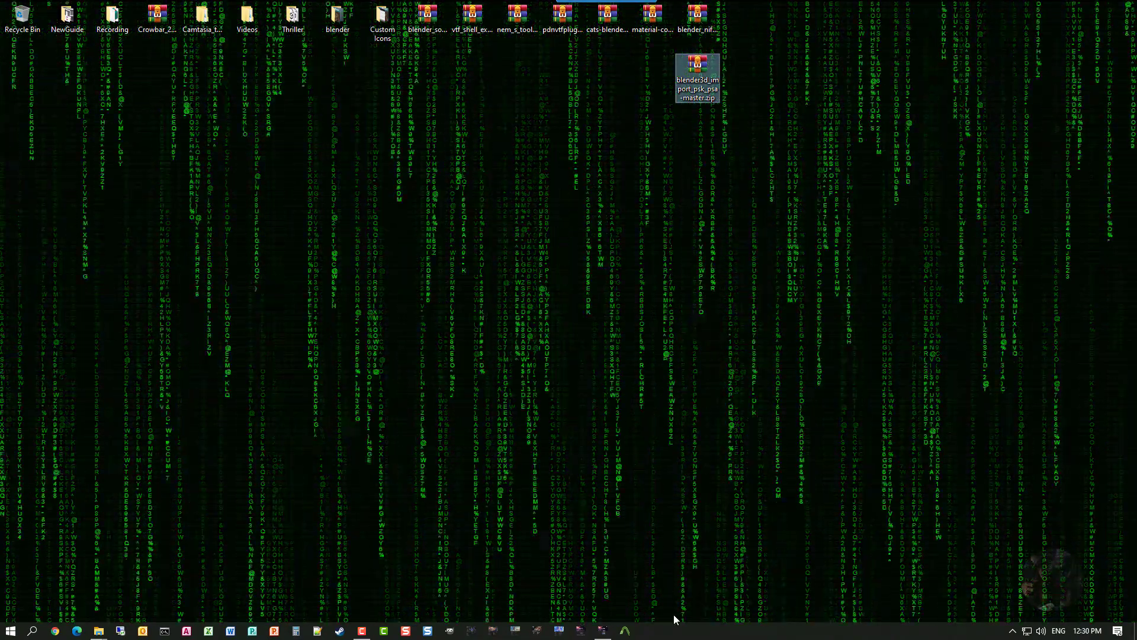
{"action": "left_click", "coordinate": [603, 632]}
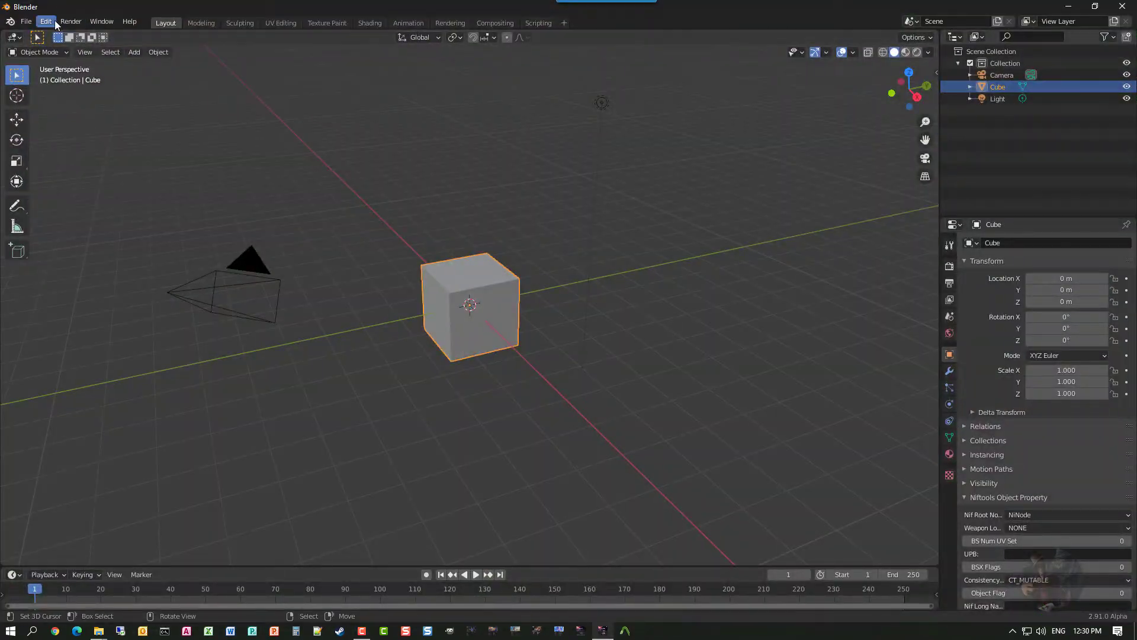
{"action": "left_click", "coordinate": [47, 22]}
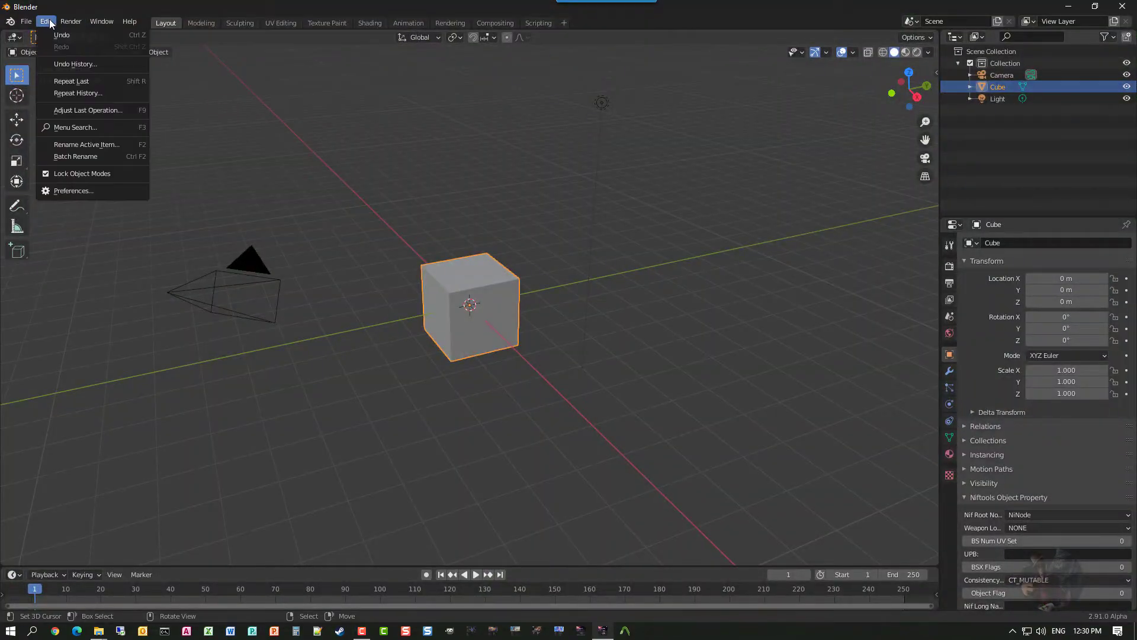
{"action": "left_click", "coordinate": [58, 191]}
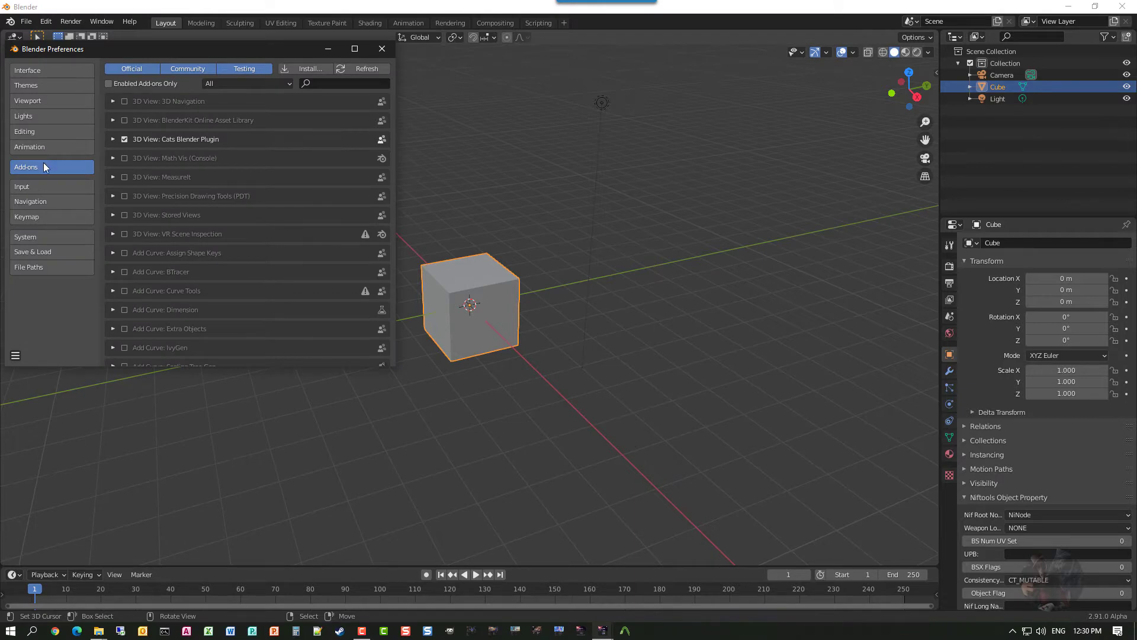
{"action": "left_click", "coordinate": [301, 69]}
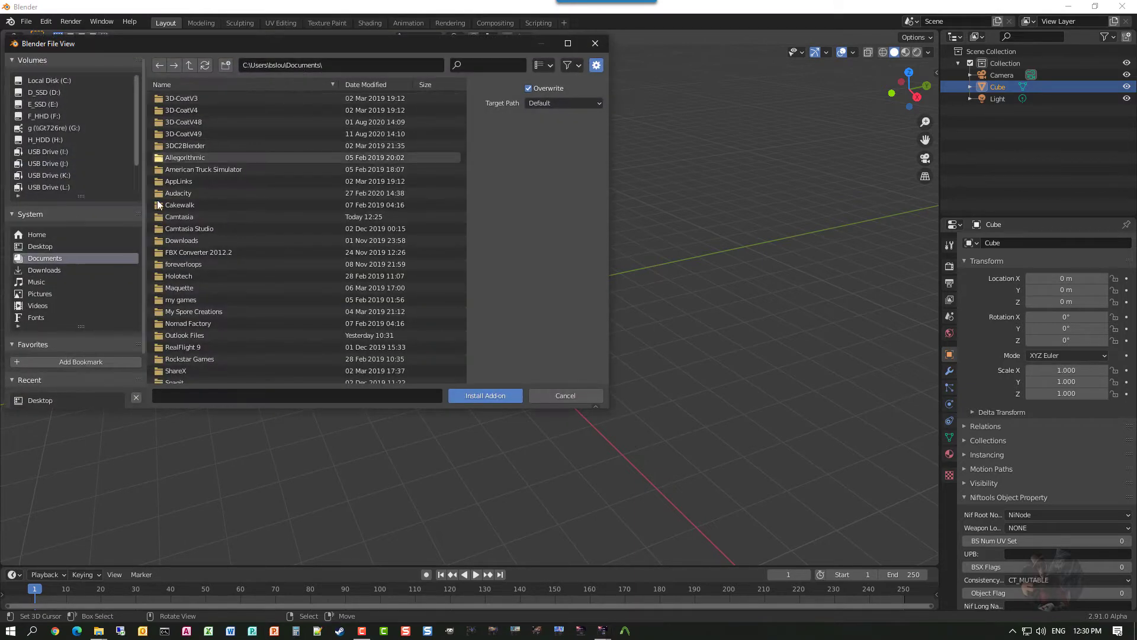
{"action": "left_click", "coordinate": [44, 246]}
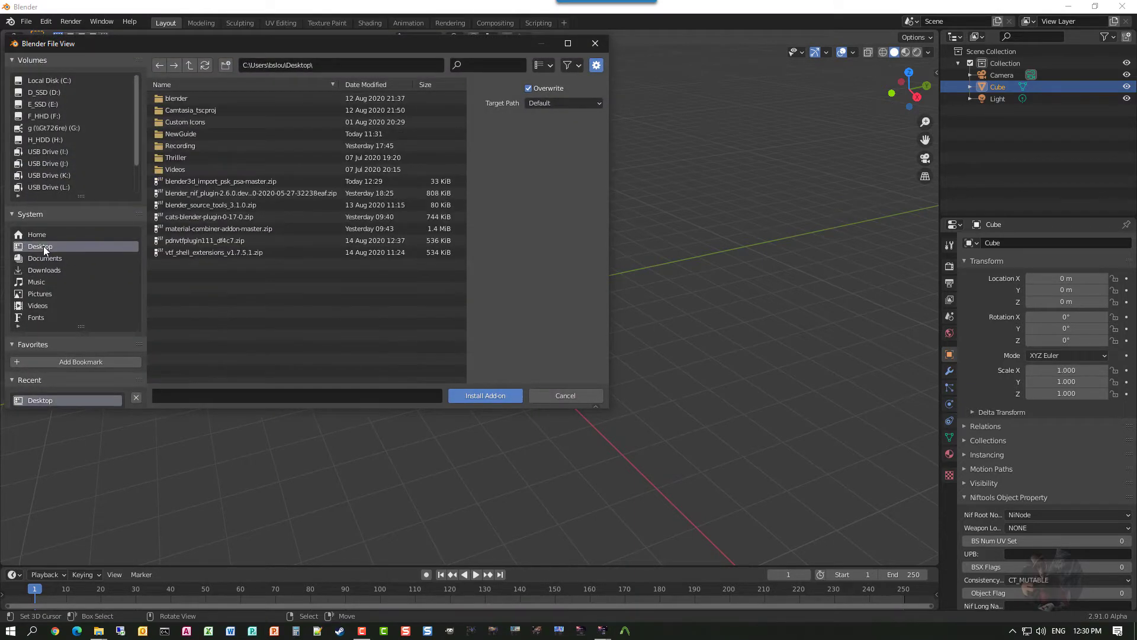
{"action": "left_click", "coordinate": [206, 184]}
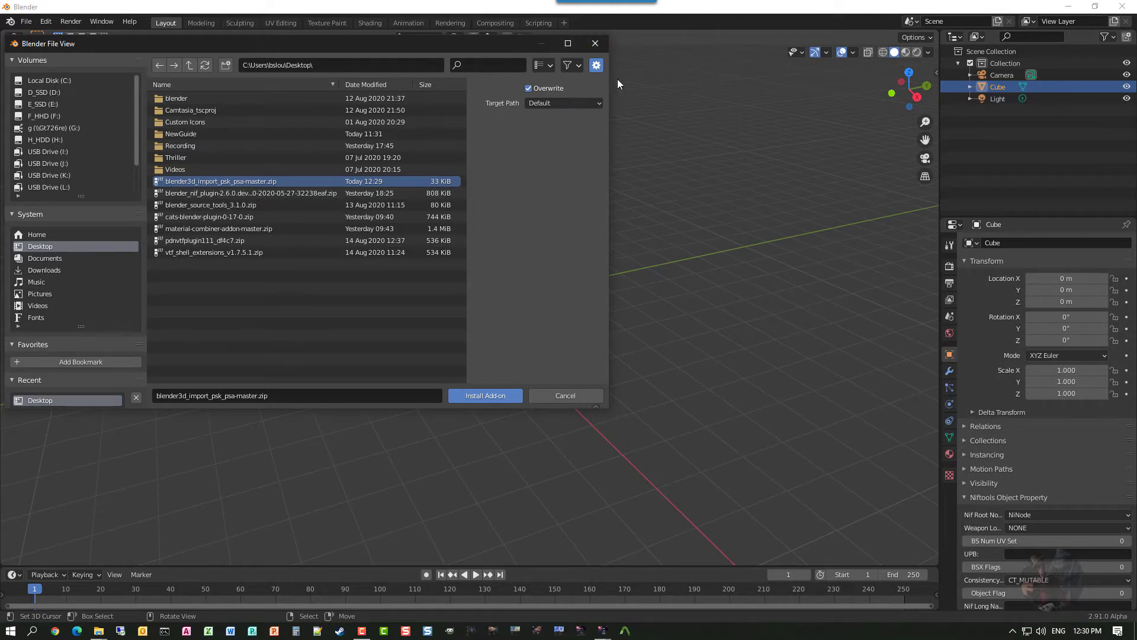
{"action": "left_click", "coordinate": [559, 397]}
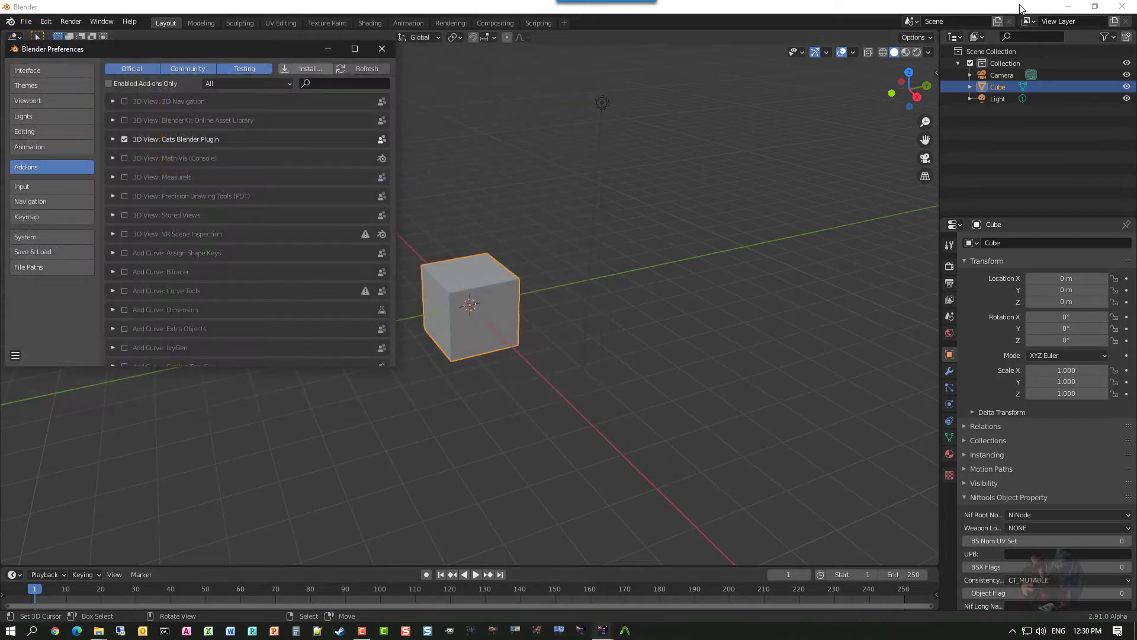
Close Preferences, minimize Blender and open File Explorer on Quick access from the taskbar
{"action": "left_click", "coordinate": [380, 48]}
{"action": "left_click", "coordinate": [1070, 8]}
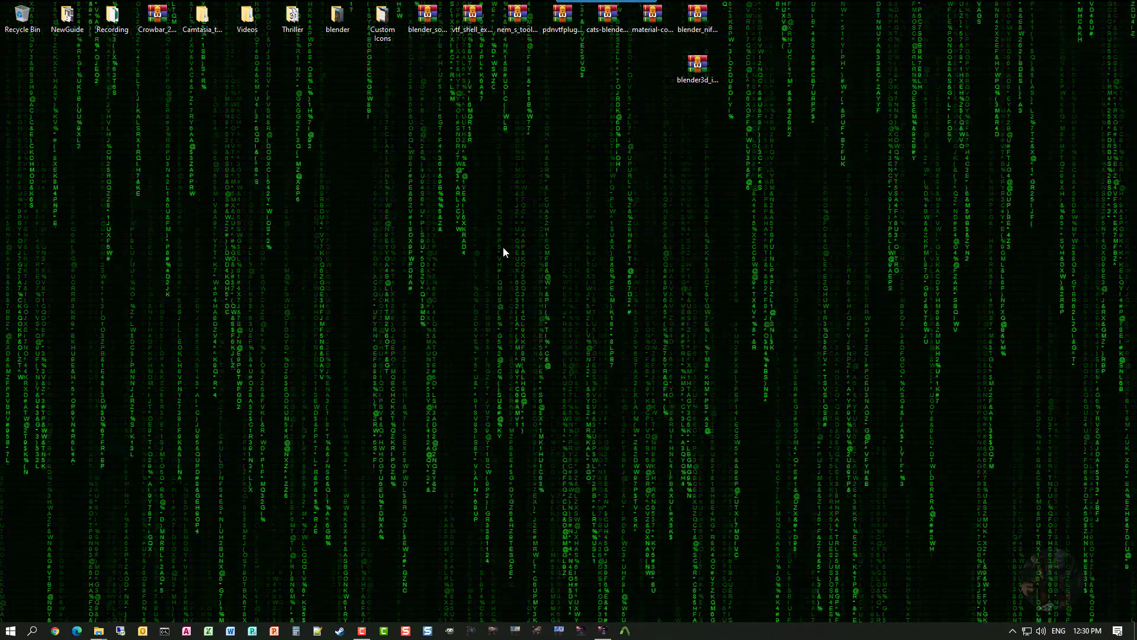
{"action": "right_click", "coordinate": [93, 634]}
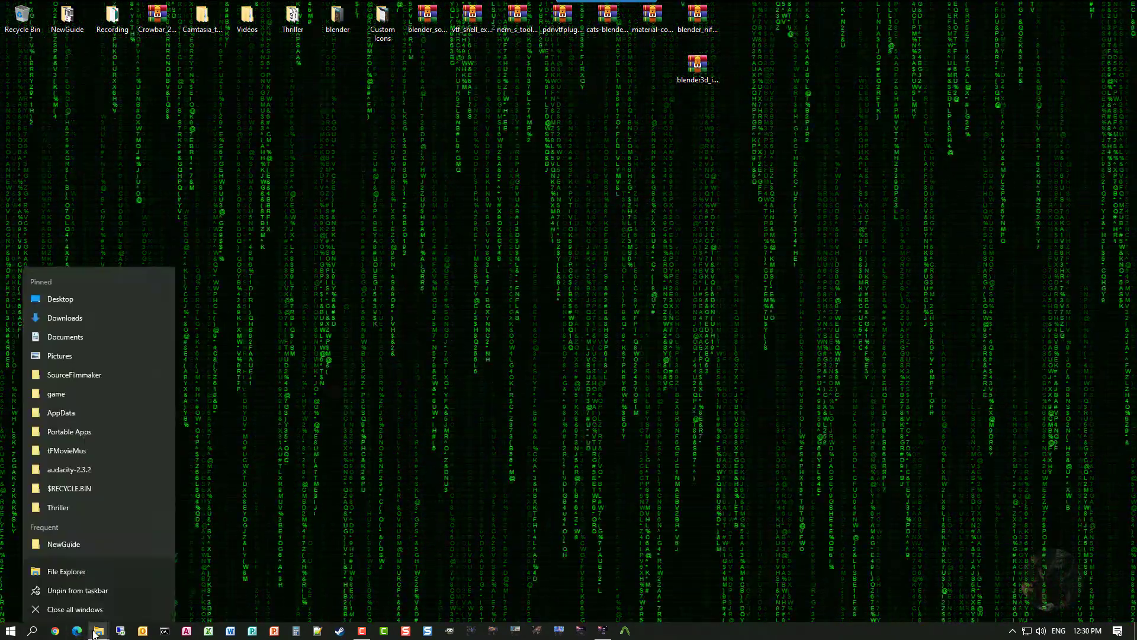
{"action": "left_click", "coordinate": [79, 571]}
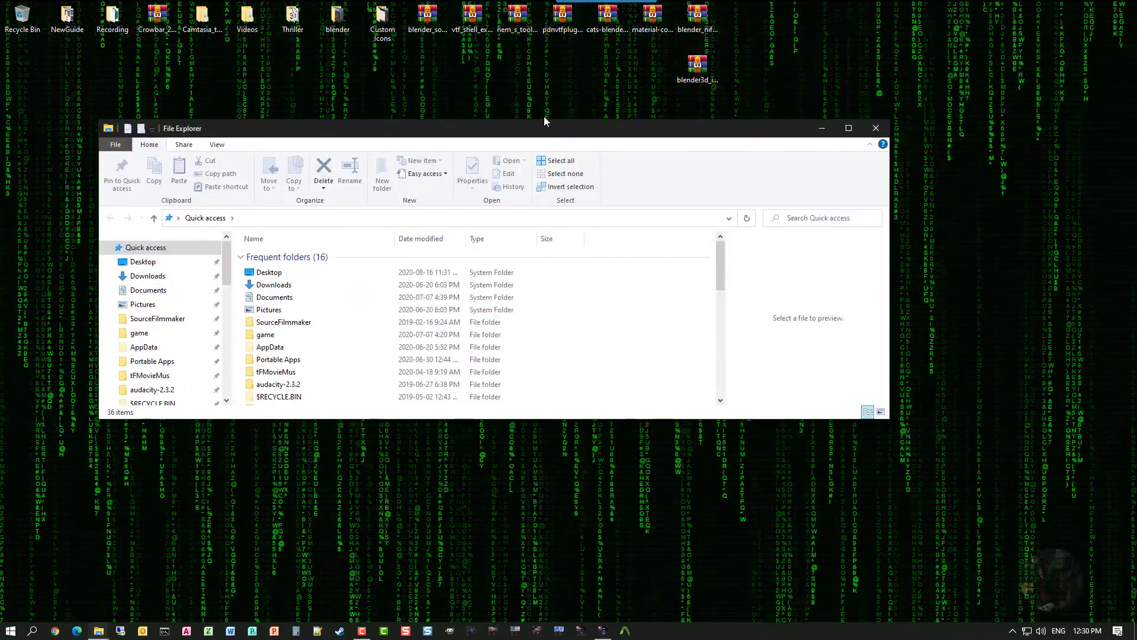
In a maximized Explorer, go to Local Disk (C:) > Users > the user's home folder
{"action": "double_click", "coordinate": [547, 131]}
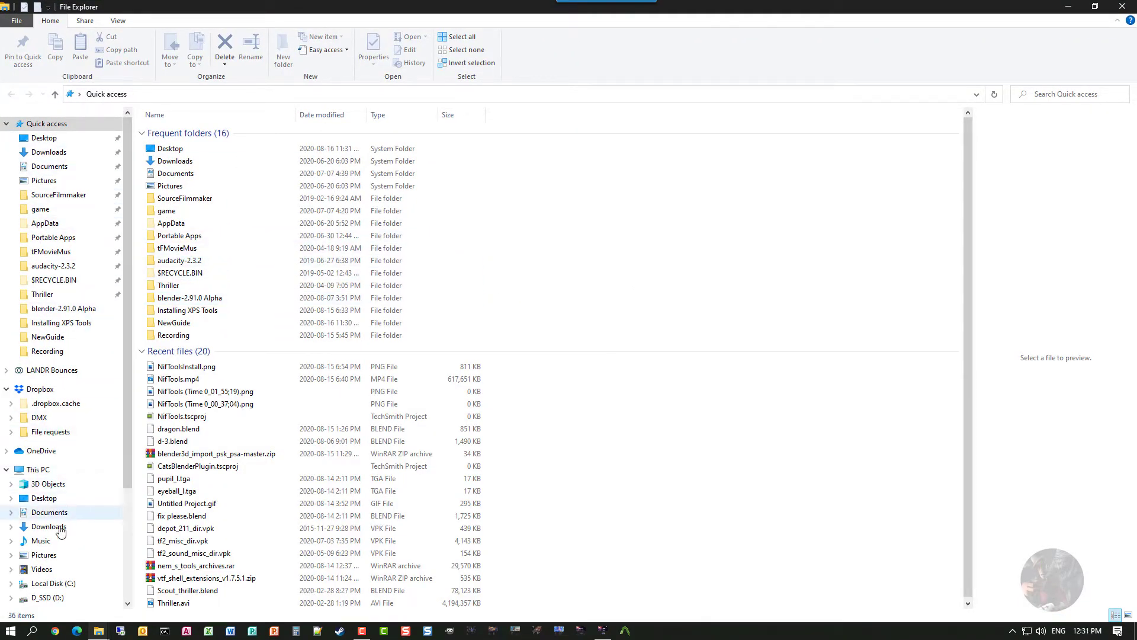
{"action": "left_click", "coordinate": [29, 583]}
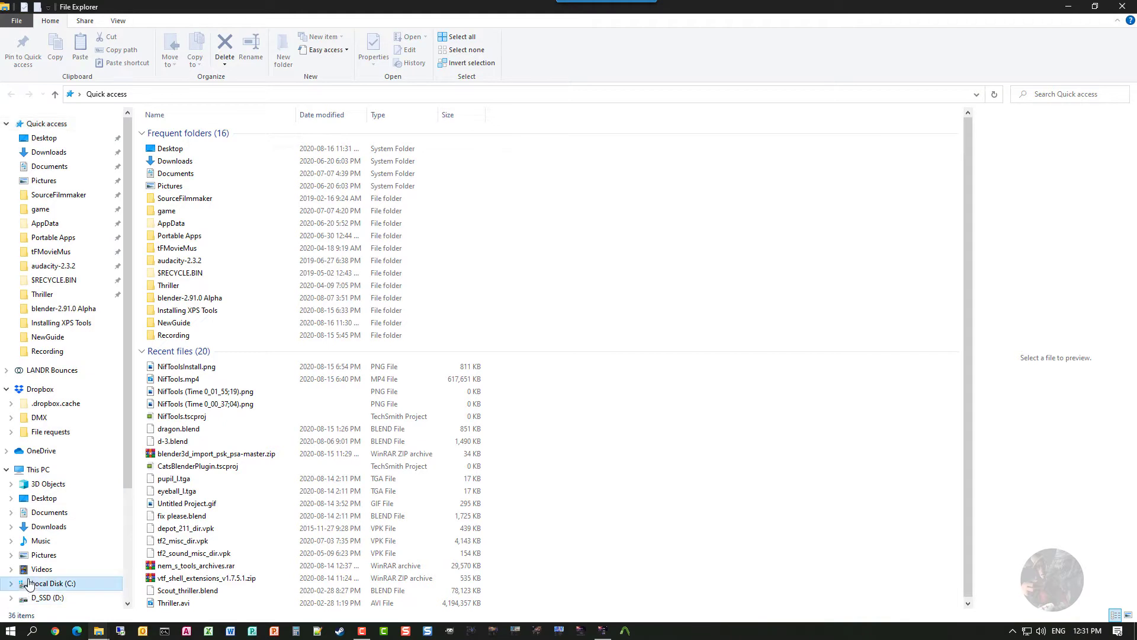
{"action": "left_click", "coordinate": [185, 117]}
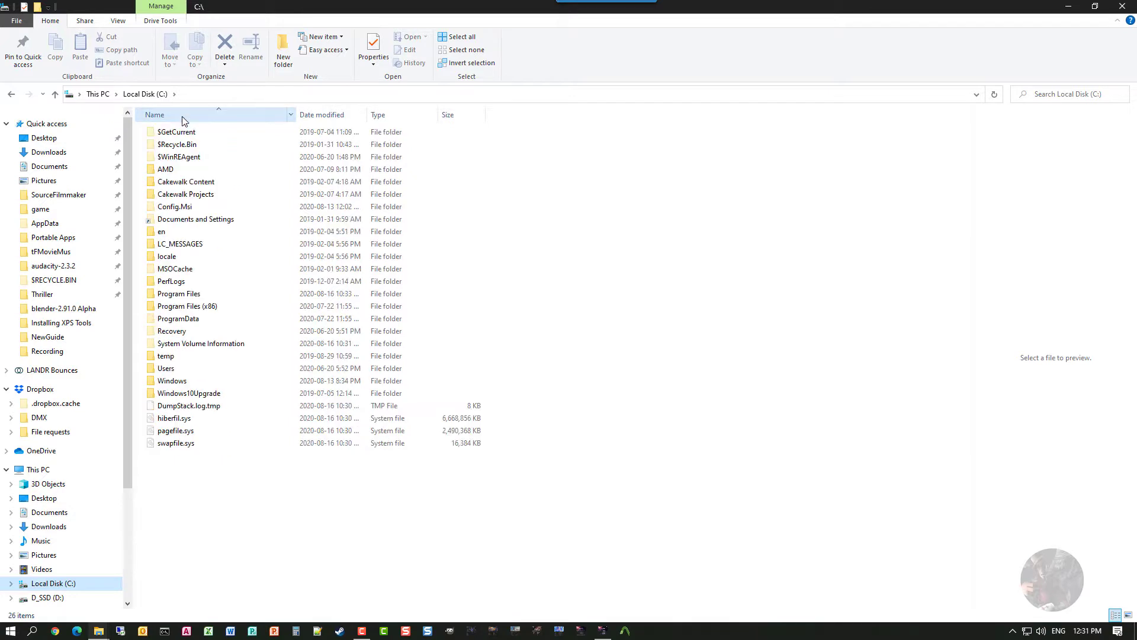
{"action": "double_click", "coordinate": [169, 372]}
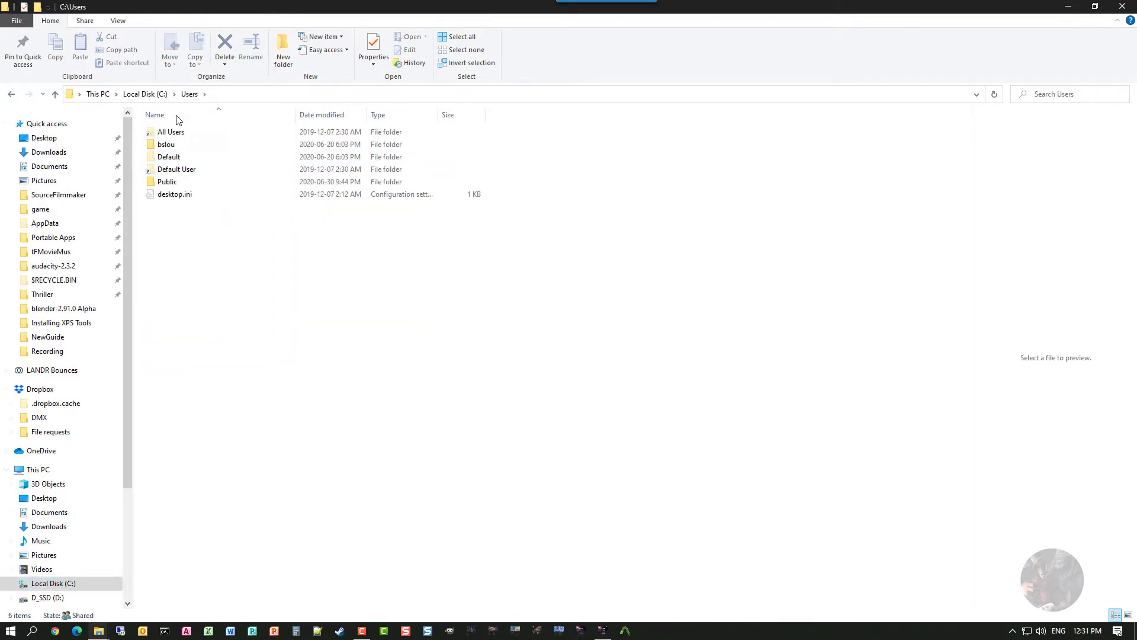
{"action": "double_click", "coordinate": [168, 144]}
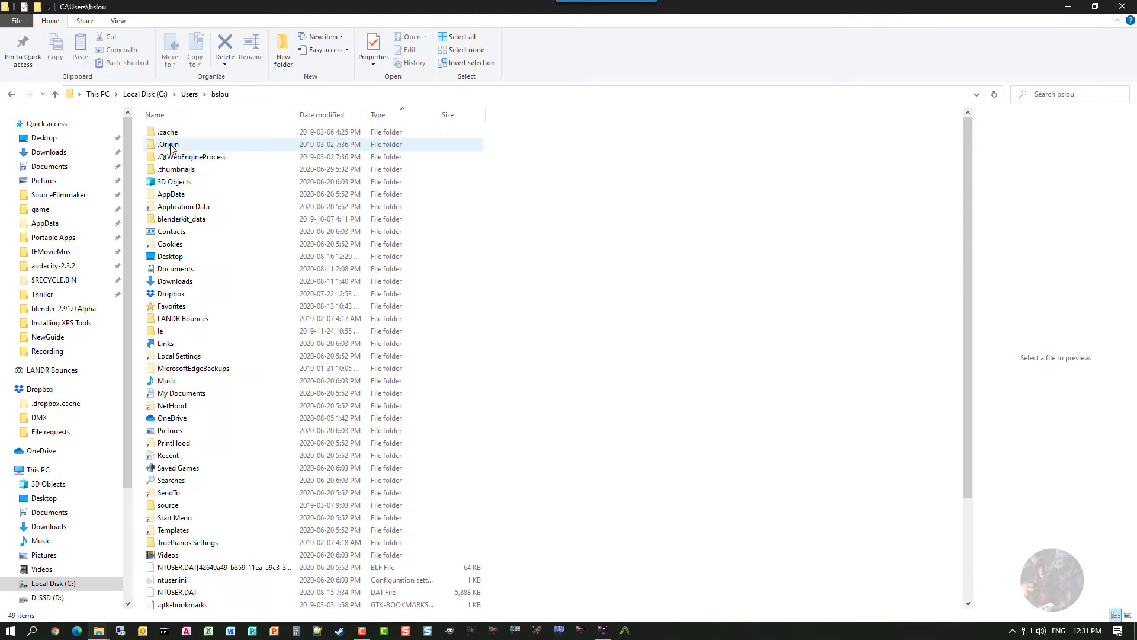
Open AppData > Roaming > Blender Foundation > Blender, dismissing the Application Data error
{"action": "double_click", "coordinate": [182, 209]}
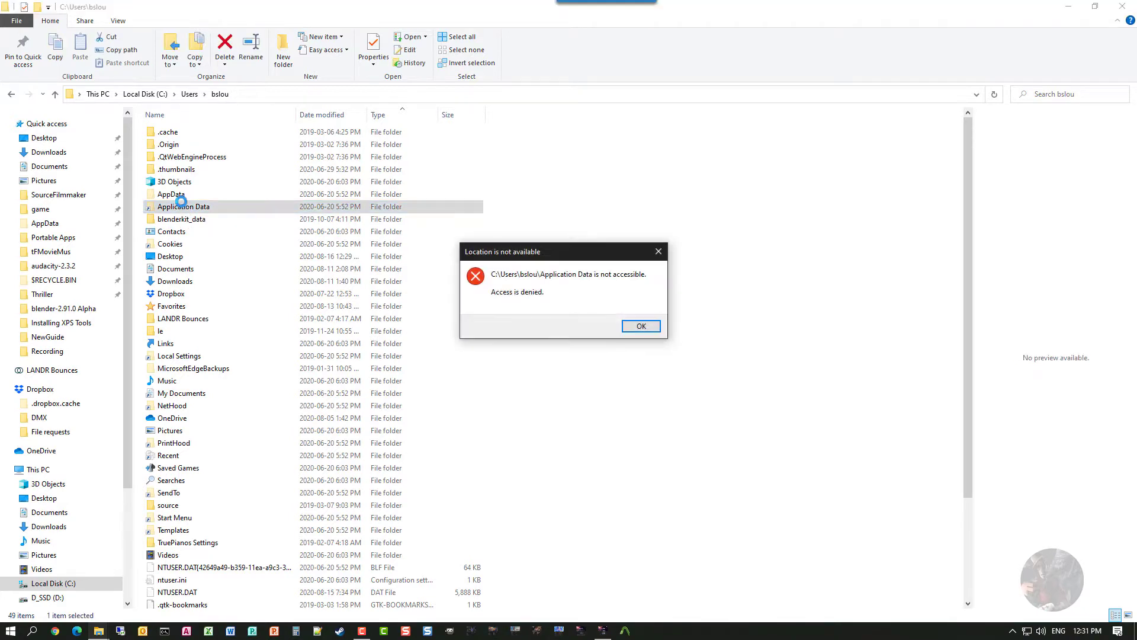
{"action": "left_click", "coordinate": [655, 327]}
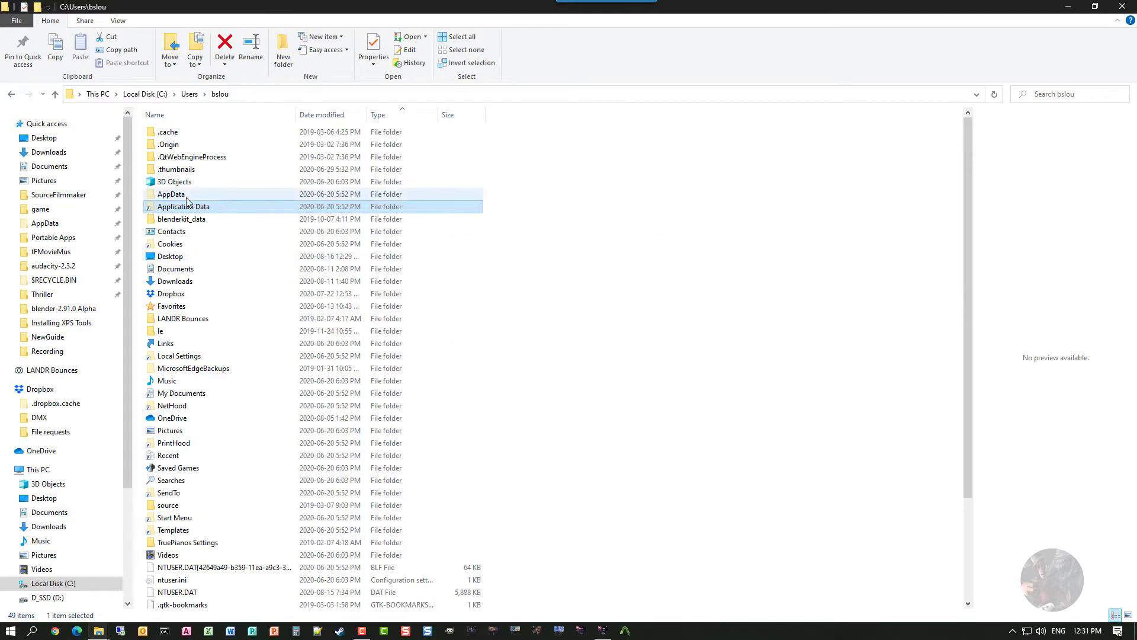
{"action": "left_click", "coordinate": [176, 198]}
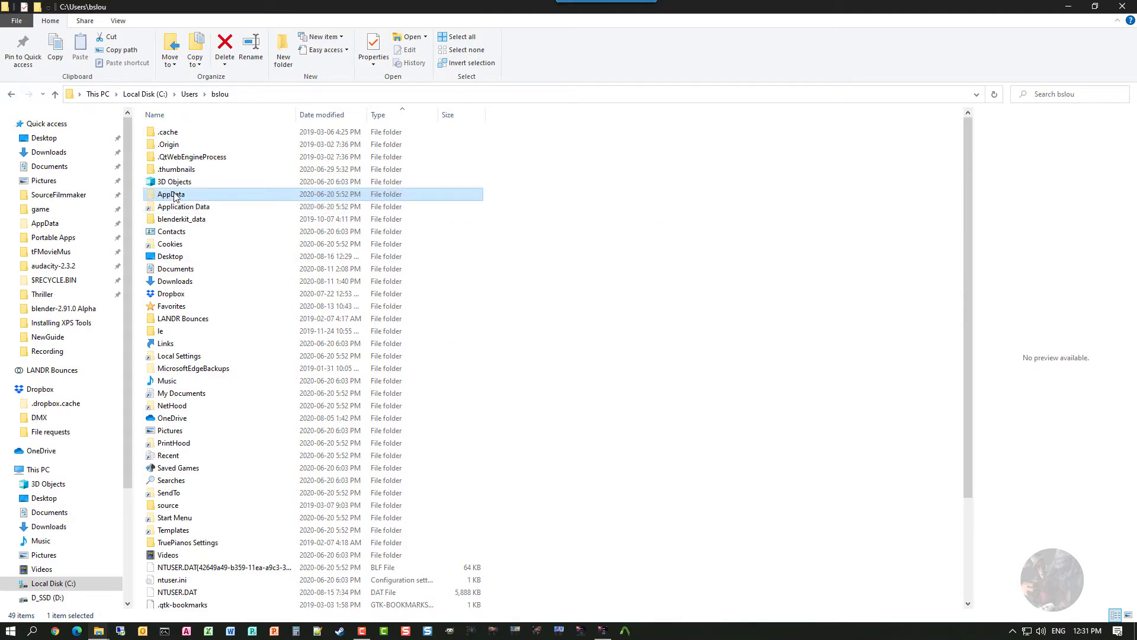
{"action": "double_click", "coordinate": [175, 197]}
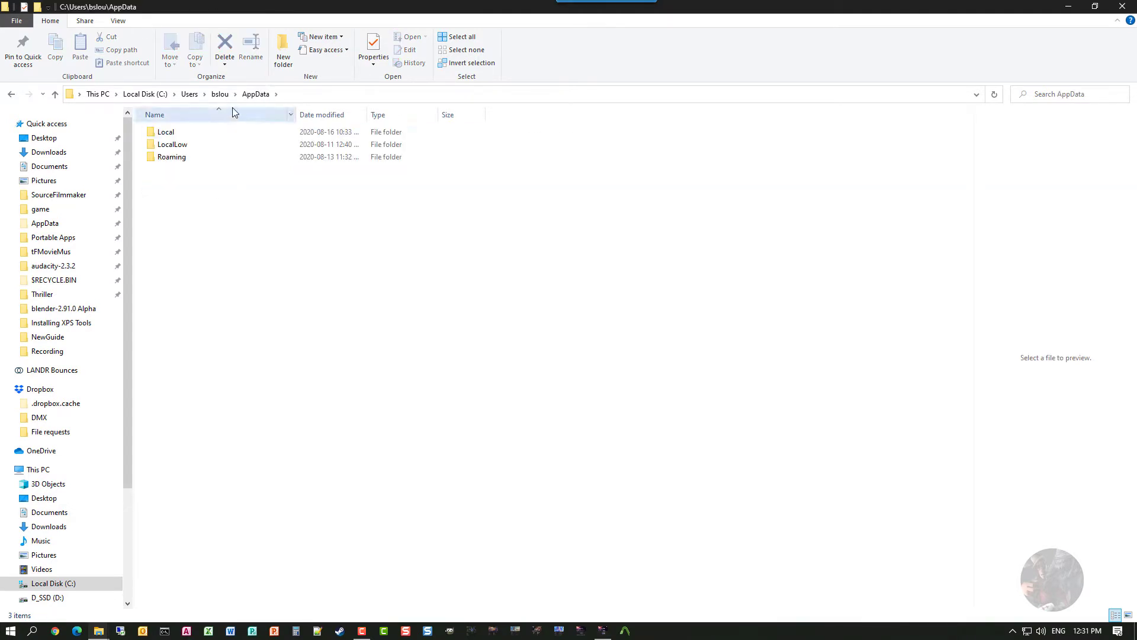
{"action": "double_click", "coordinate": [172, 159]}
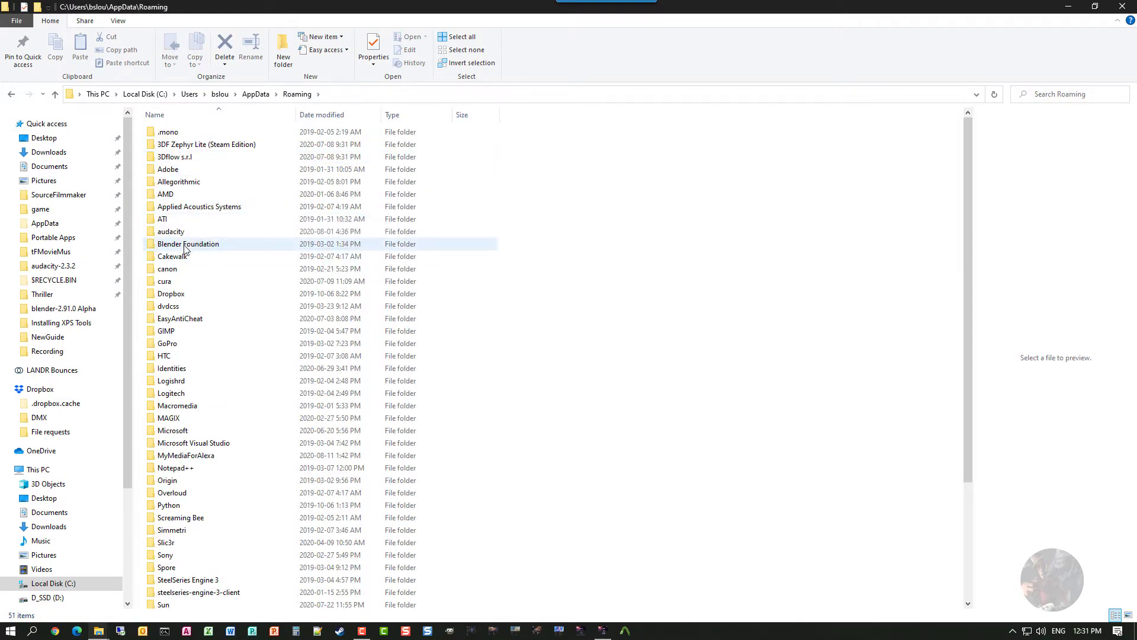
{"action": "double_click", "coordinate": [185, 249]}
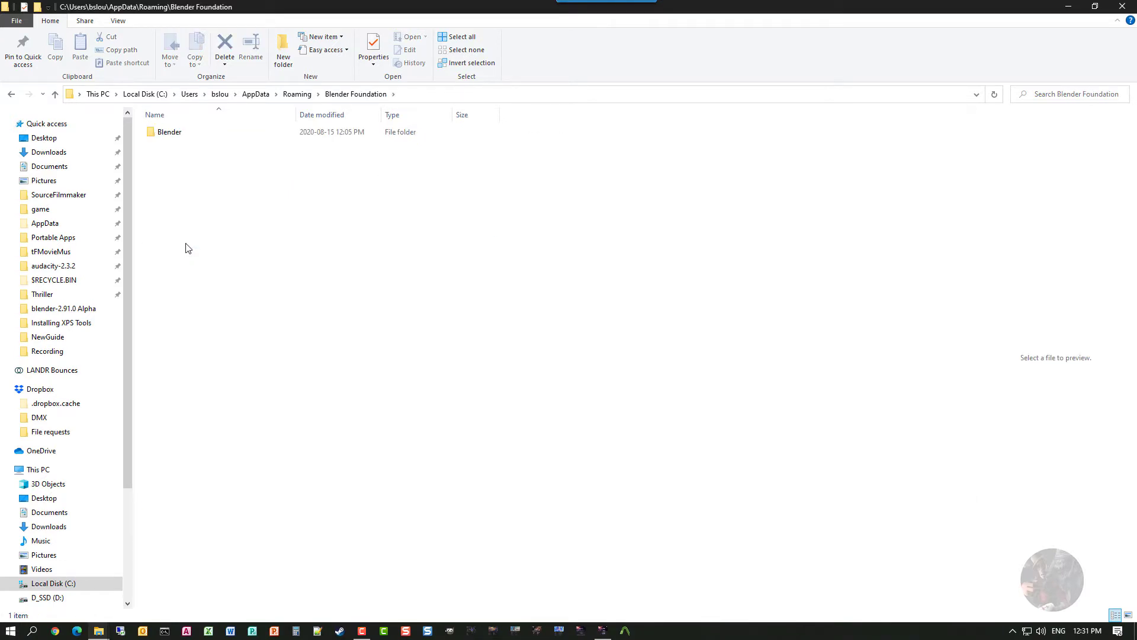
{"action": "double_click", "coordinate": [171, 134]}
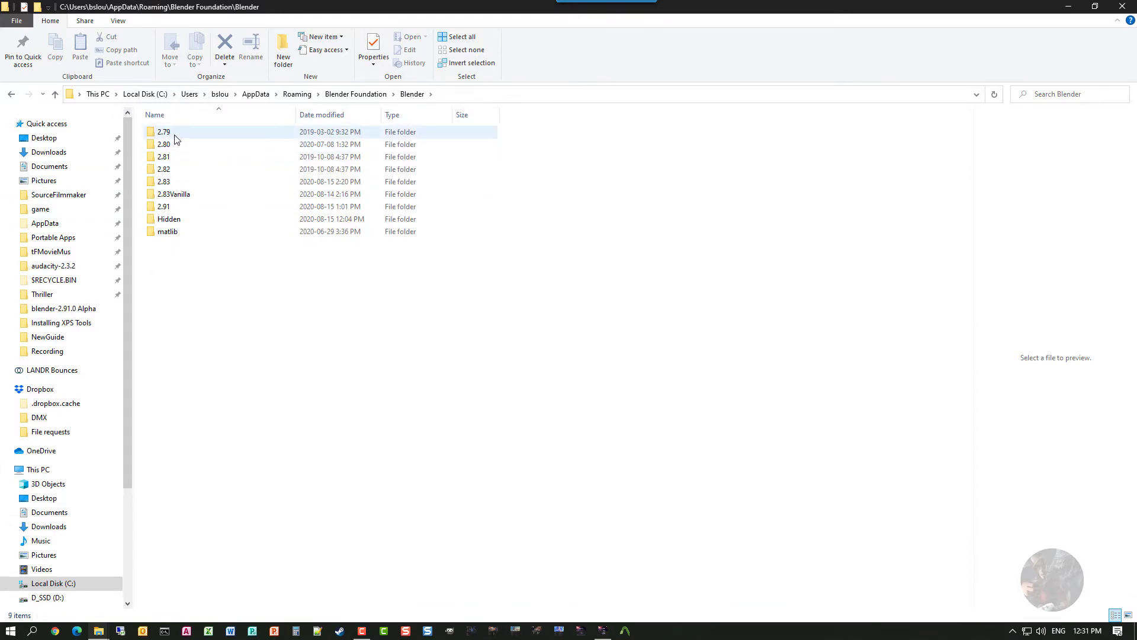
Open 2.91 > scripts > addons, showing __pycache__, cats-blender-plugin, io_scene_nif and other add-ons
{"action": "mouse_move", "coordinate": [178, 213]}
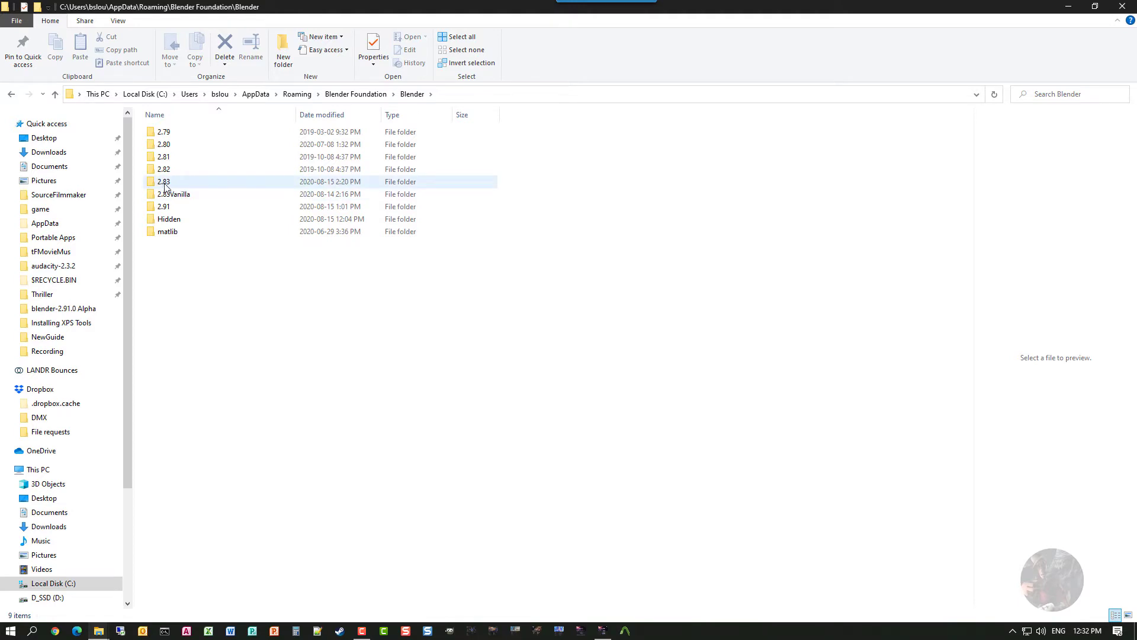
{"action": "mouse_move", "coordinate": [165, 188]}
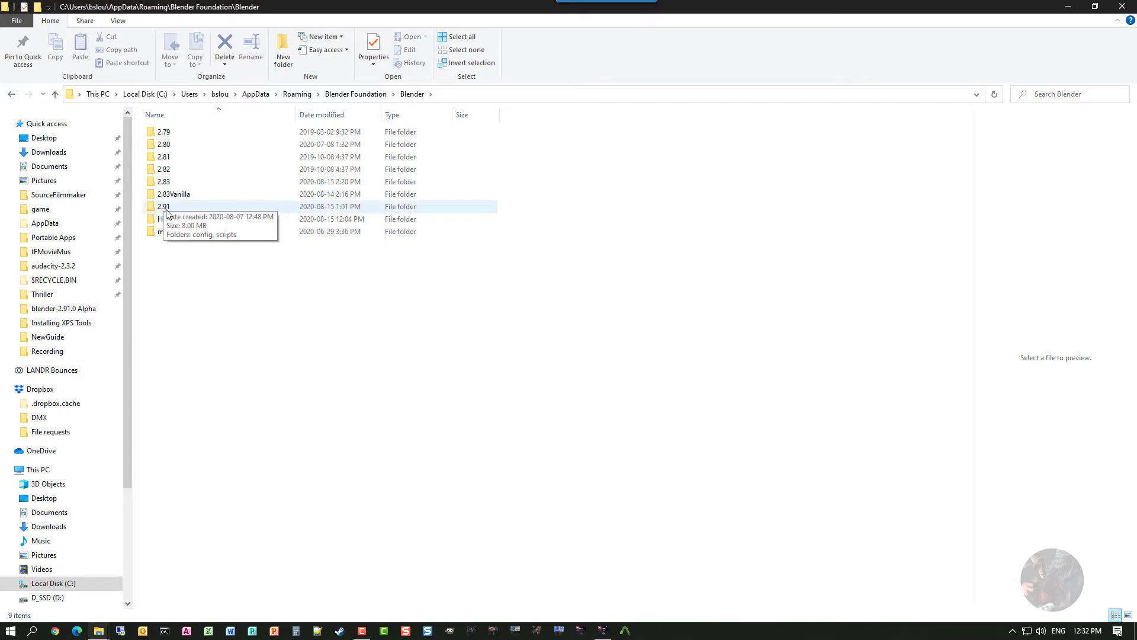
{"action": "double_click", "coordinate": [166, 208]}
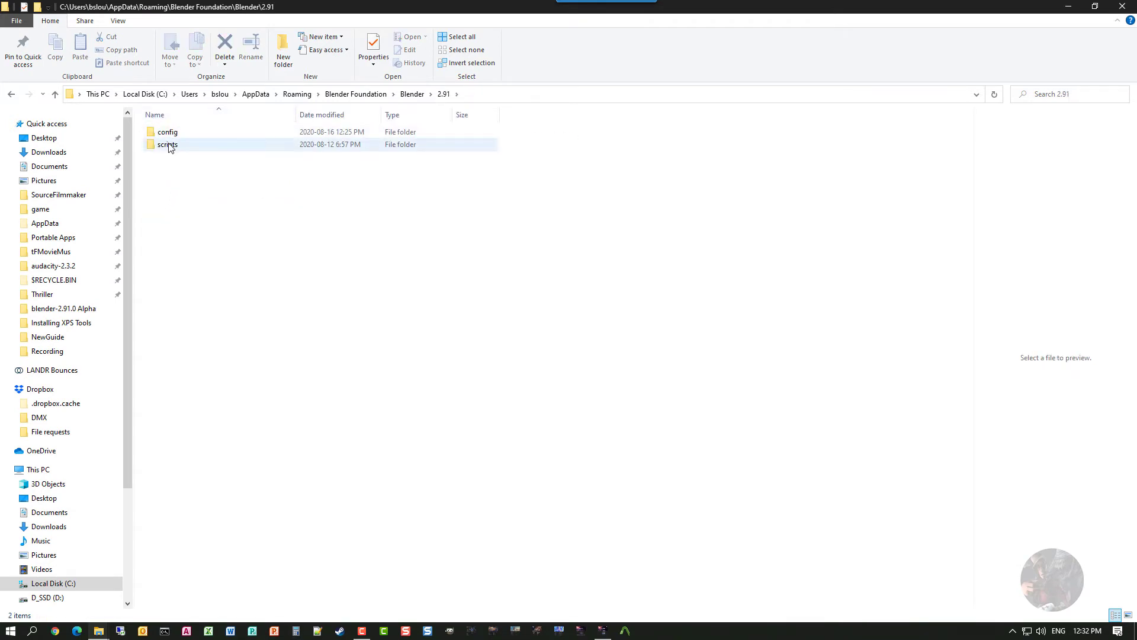
{"action": "double_click", "coordinate": [169, 146]}
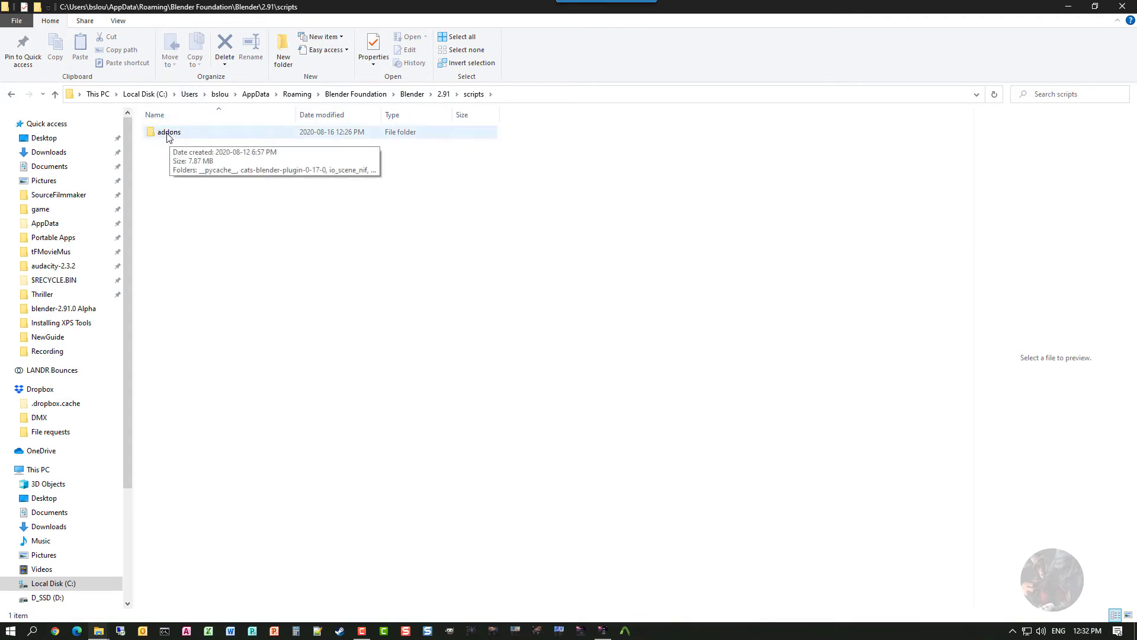
{"action": "left_click", "coordinate": [168, 135]}
{"action": "left_click", "coordinate": [169, 131]}
{"action": "key", "text": "Escape"}
{"action": "double_click", "coordinate": [182, 135]}
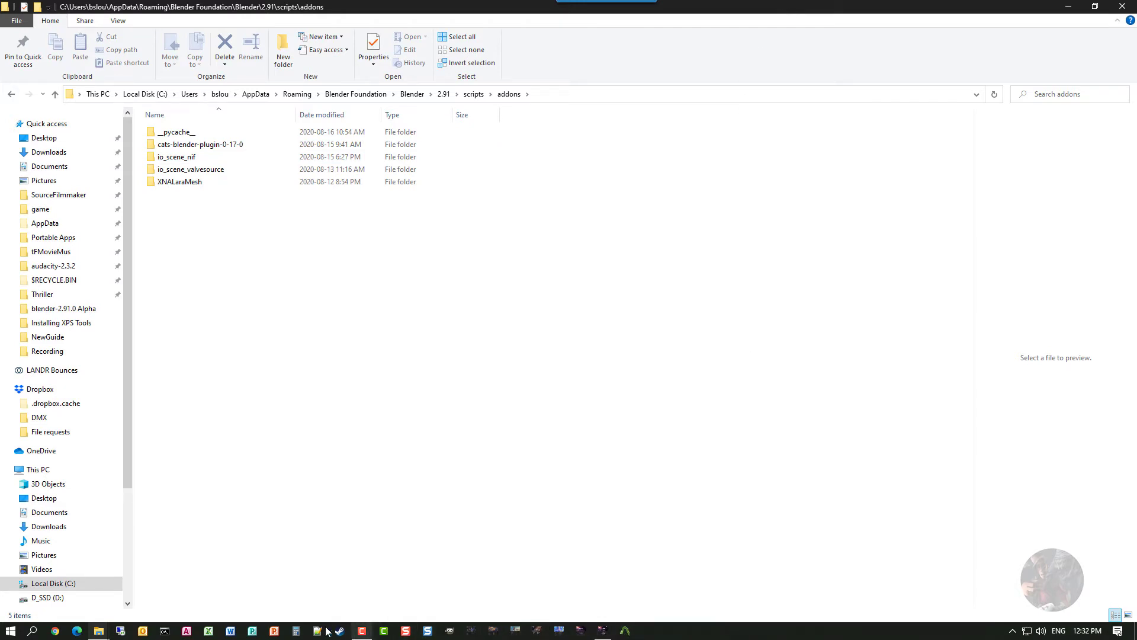
Open blender3d_import_psk_psa-master.zip in WinRAR beside the Explorer addons window
{"action": "left_click_drag", "start_coordinate": [734, 16], "coordinate": [485, 125]}
{"action": "double_click", "coordinate": [697, 67]}
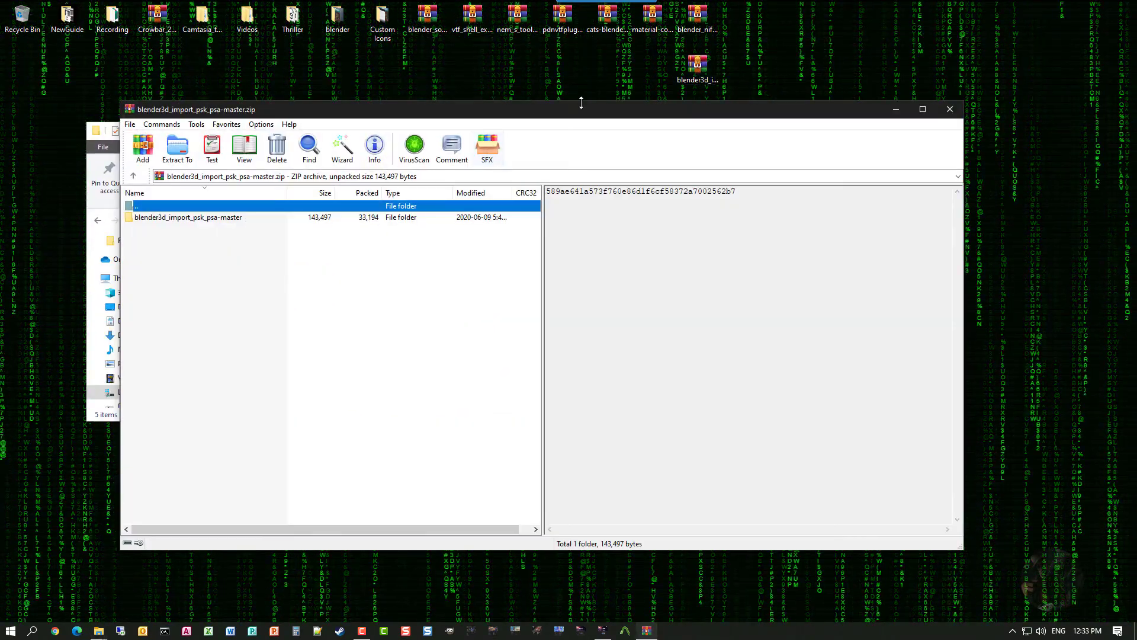
{"action": "left_click_drag", "start_coordinate": [503, 113], "coordinate": [947, 70]}
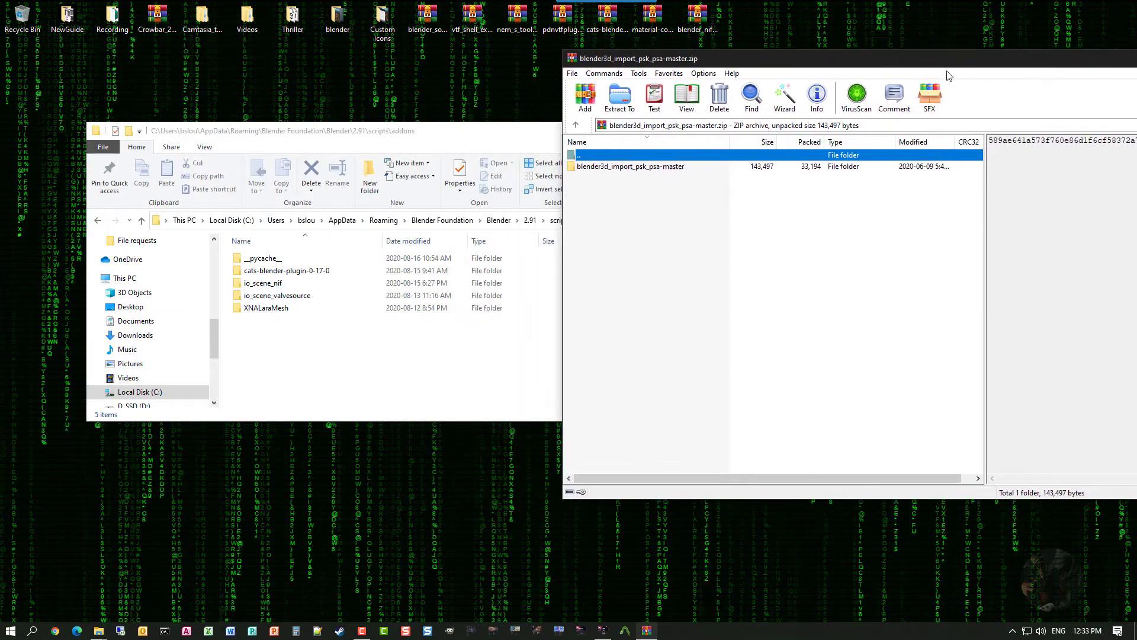
Drag io_import_scene_unreal_psa_psk_280.py from the archive's addons folder into 2.91 scripts\addons
{"action": "double_click", "coordinate": [621, 168]}
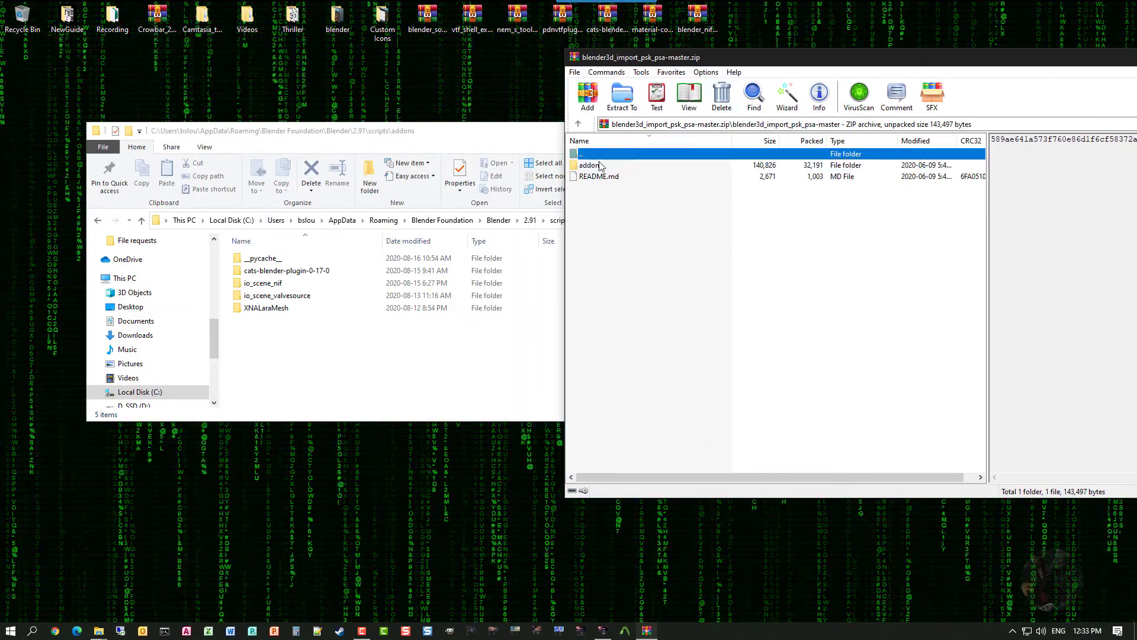
{"action": "double_click", "coordinate": [596, 167]}
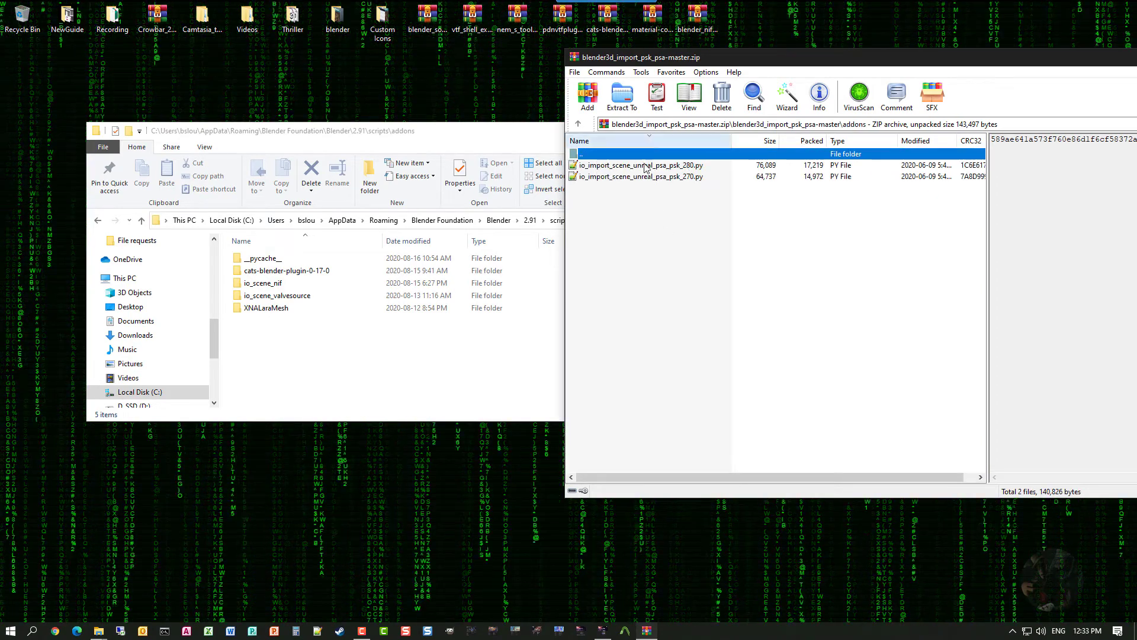
{"action": "left_click", "coordinate": [680, 166]}
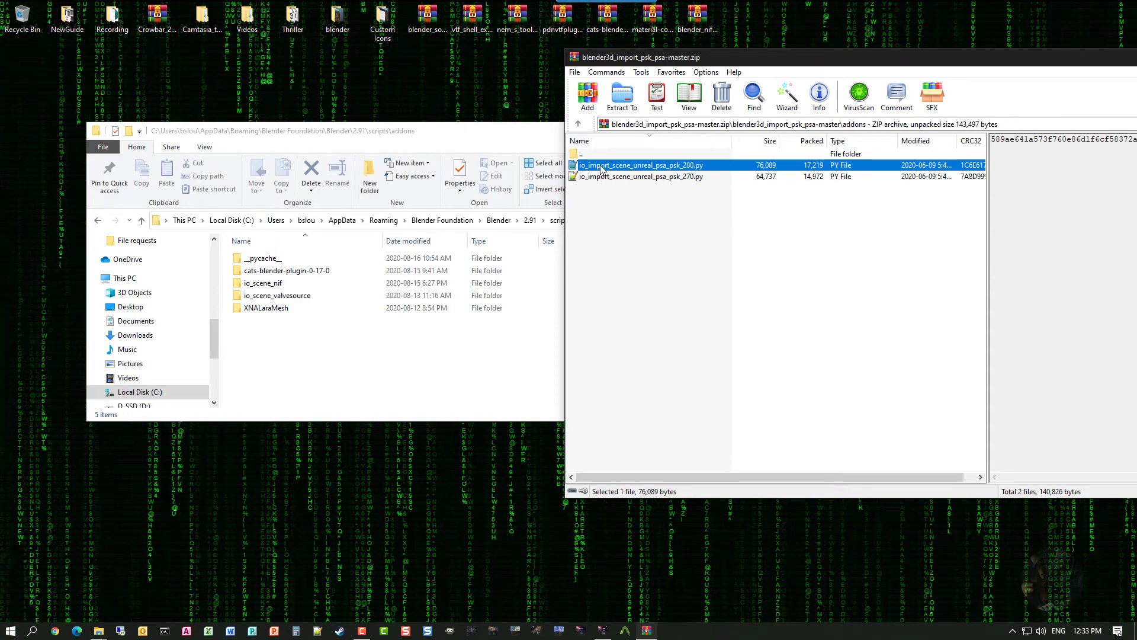
{"action": "left_click_drag", "start_coordinate": [602, 169], "coordinate": [253, 325]}
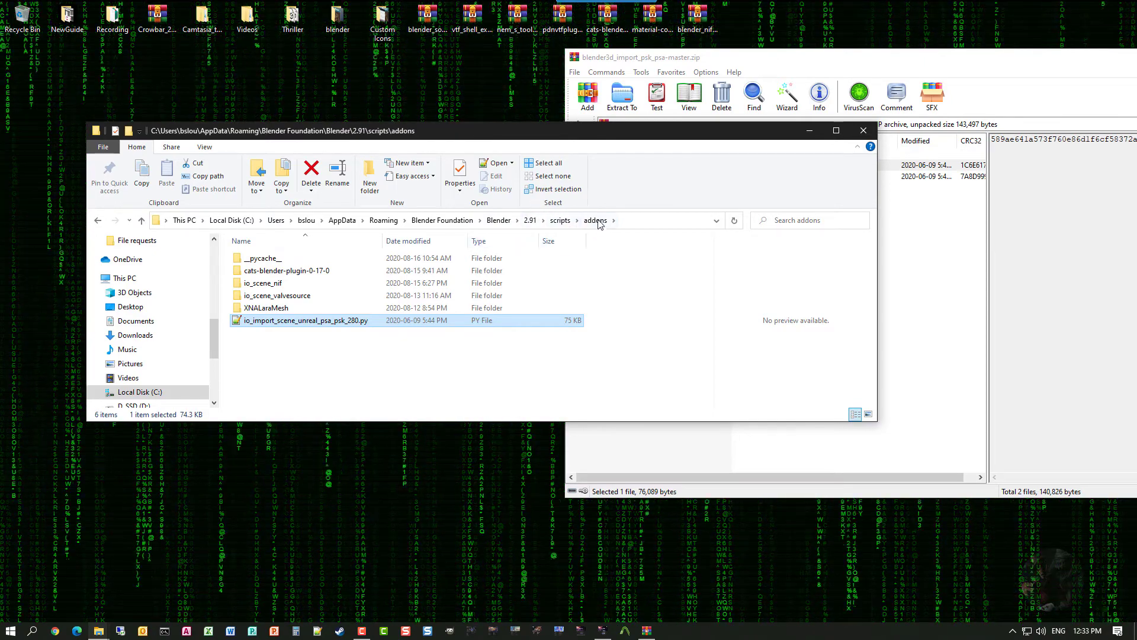
Close the addons folder window and the WinRAR archive window
{"action": "left_click", "coordinate": [863, 133]}
{"action": "left_click_drag", "start_coordinate": [917, 65], "coordinate": [417, 108]}
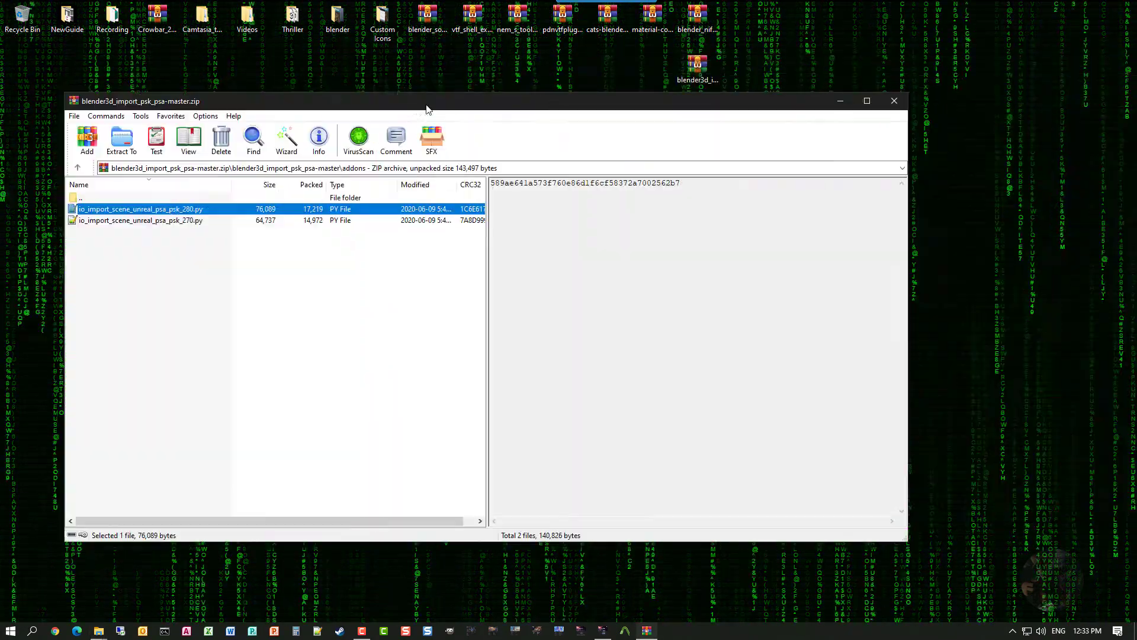
{"action": "left_click", "coordinate": [884, 80]}
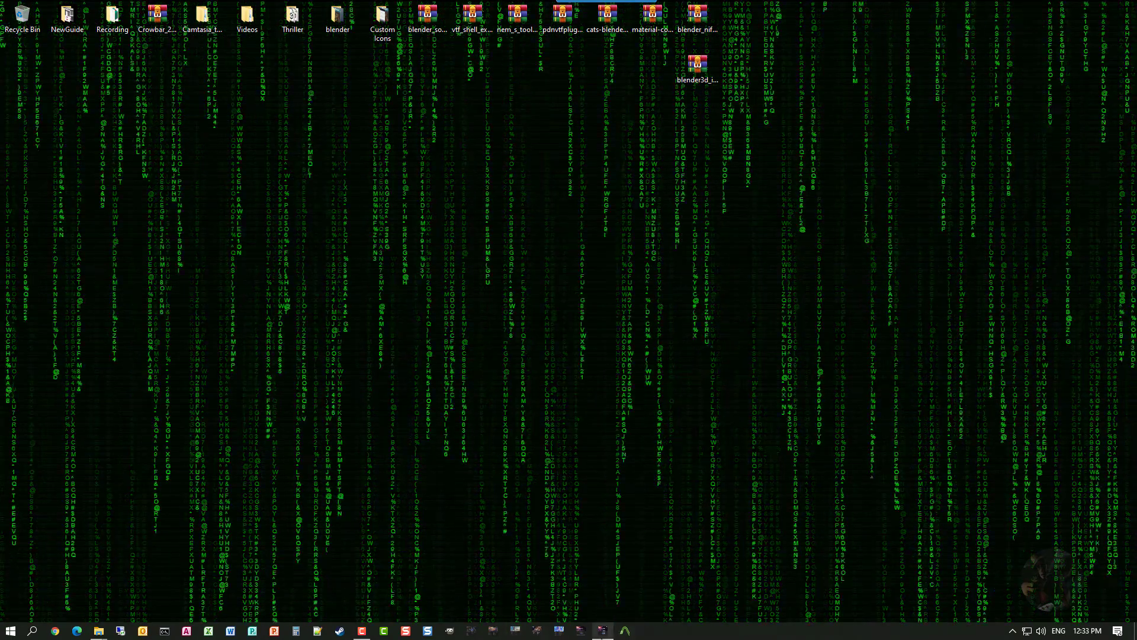
Restore Blender from the taskbar and open Edit > Preferences
{"action": "left_click", "coordinate": [602, 630]}
{"action": "right_click", "coordinate": [602, 630]}
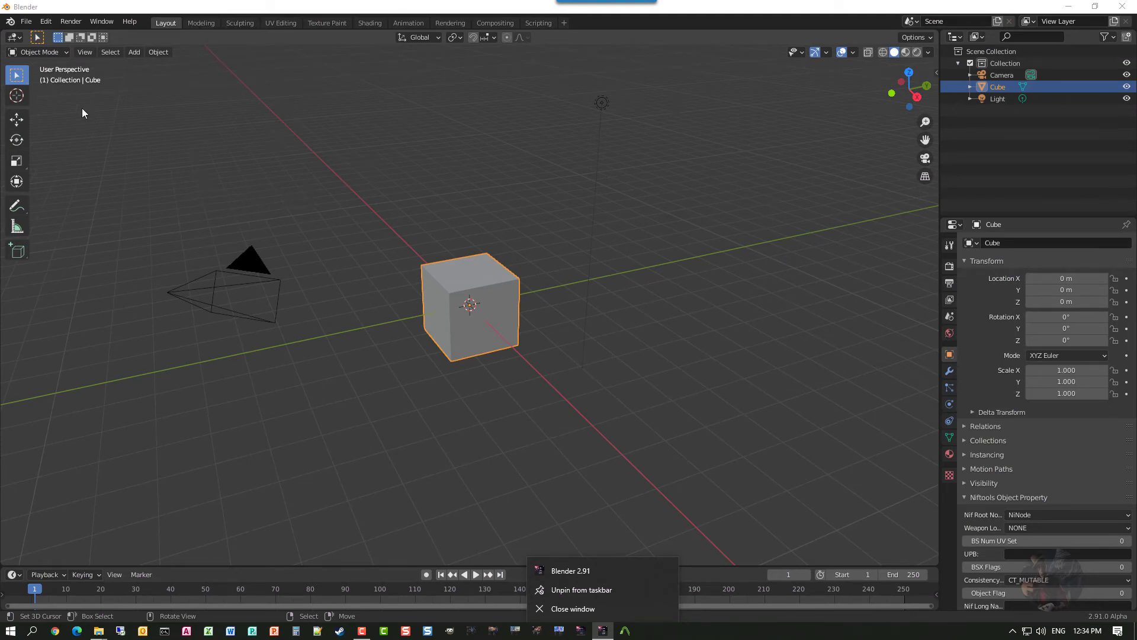
{"action": "left_click", "coordinate": [45, 24]}
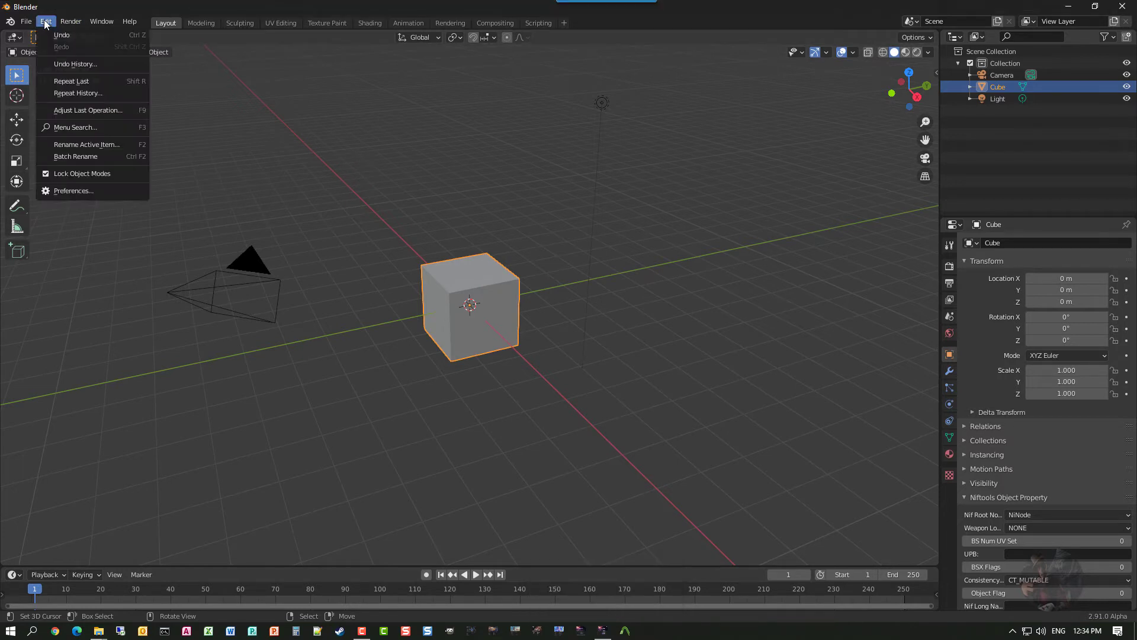
{"action": "left_click", "coordinate": [65, 198]}
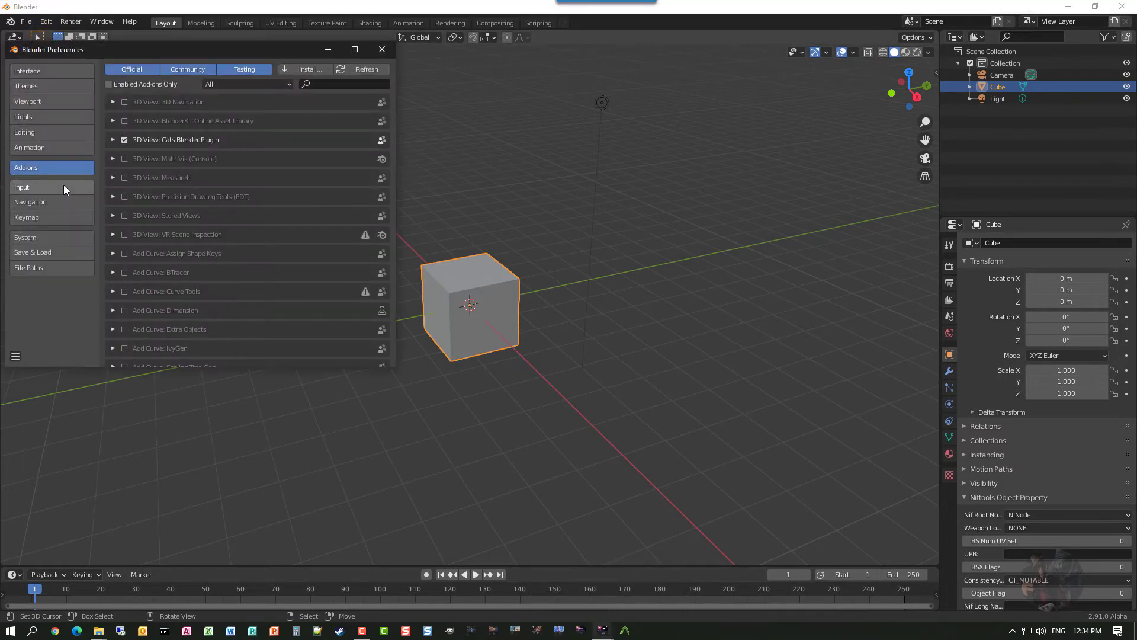
Search the add-on list for 'psk', then clear the search to show all add-ons
{"action": "left_click", "coordinate": [330, 85]}
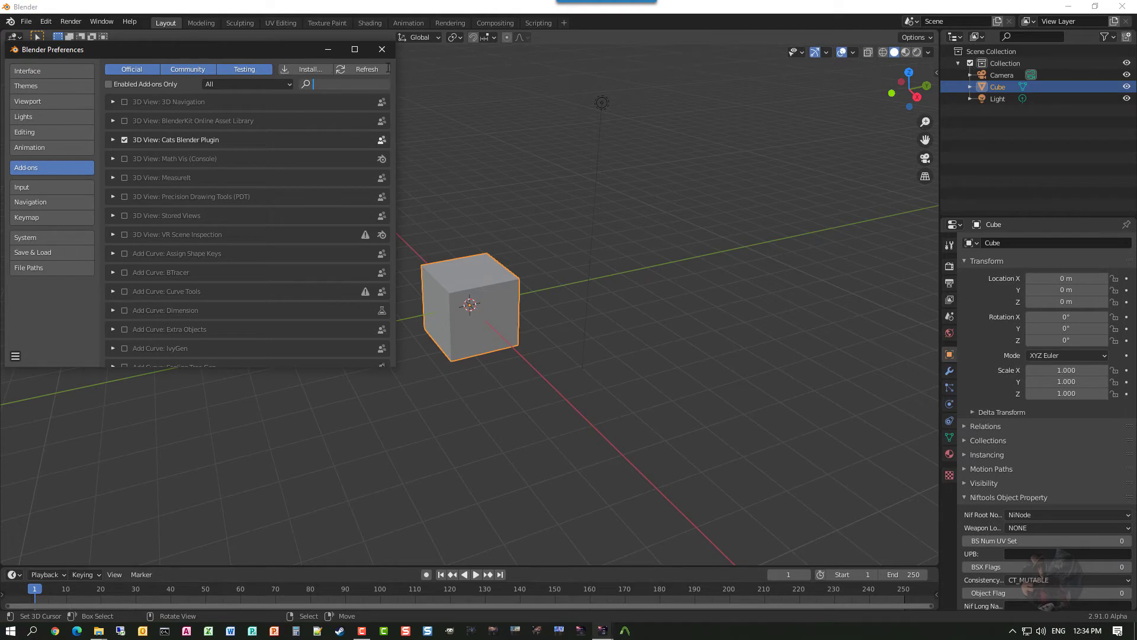
{"action": "type", "text": "psk"}
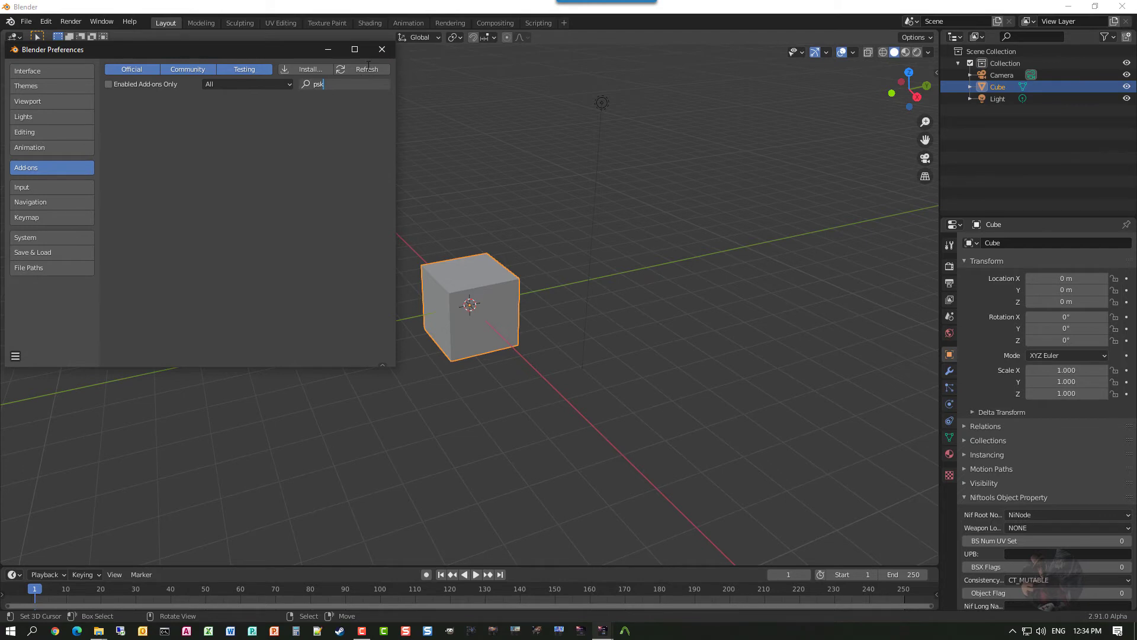
{"action": "key", "text": "ctrl+a"}
{"action": "key", "text": "BackSpace"}
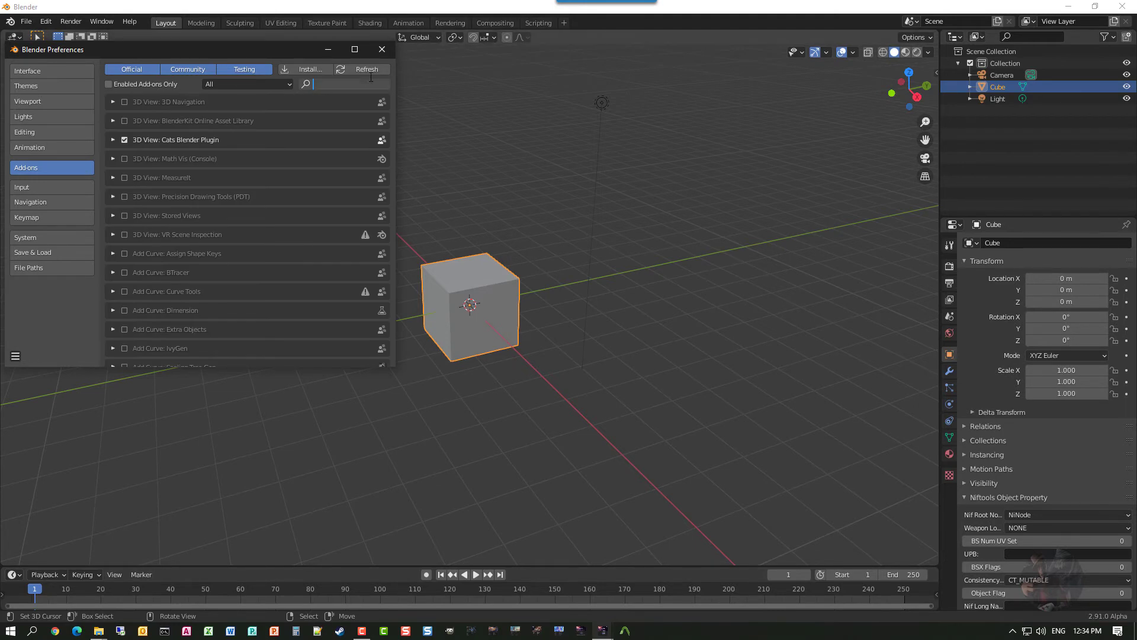
Refresh the add-ons, search 'psk' and enable Import Unreal Skeleton Mesh (.psk)/Animation Set (.psa) (280)
{"action": "left_click", "coordinate": [360, 73]}
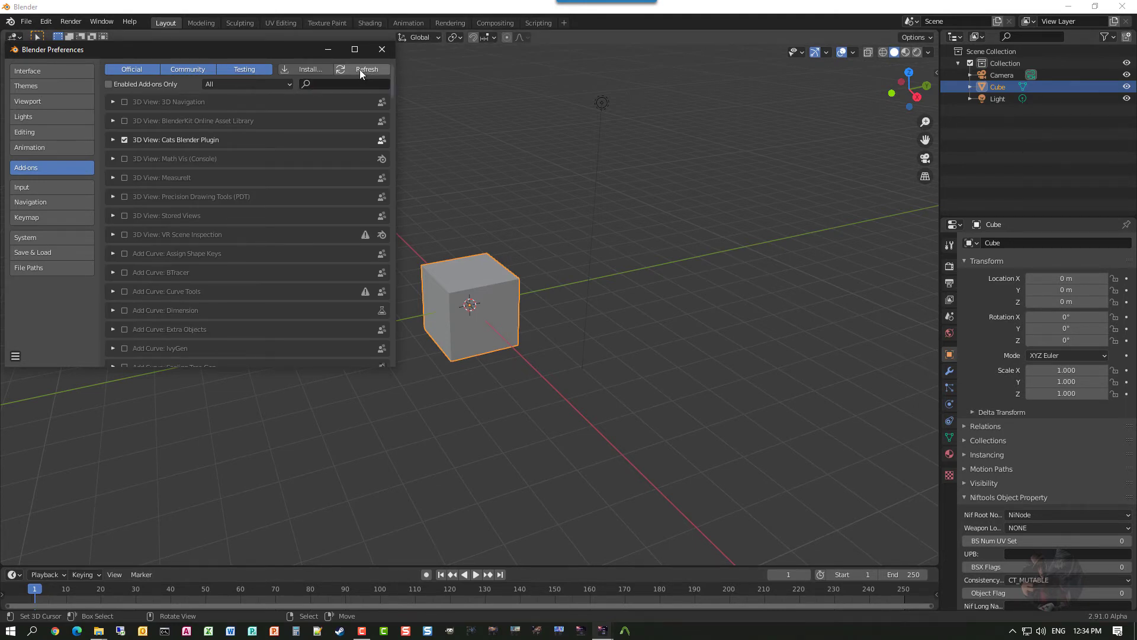
{"action": "left_click", "coordinate": [320, 86]}
{"action": "type", "text": "psk"}
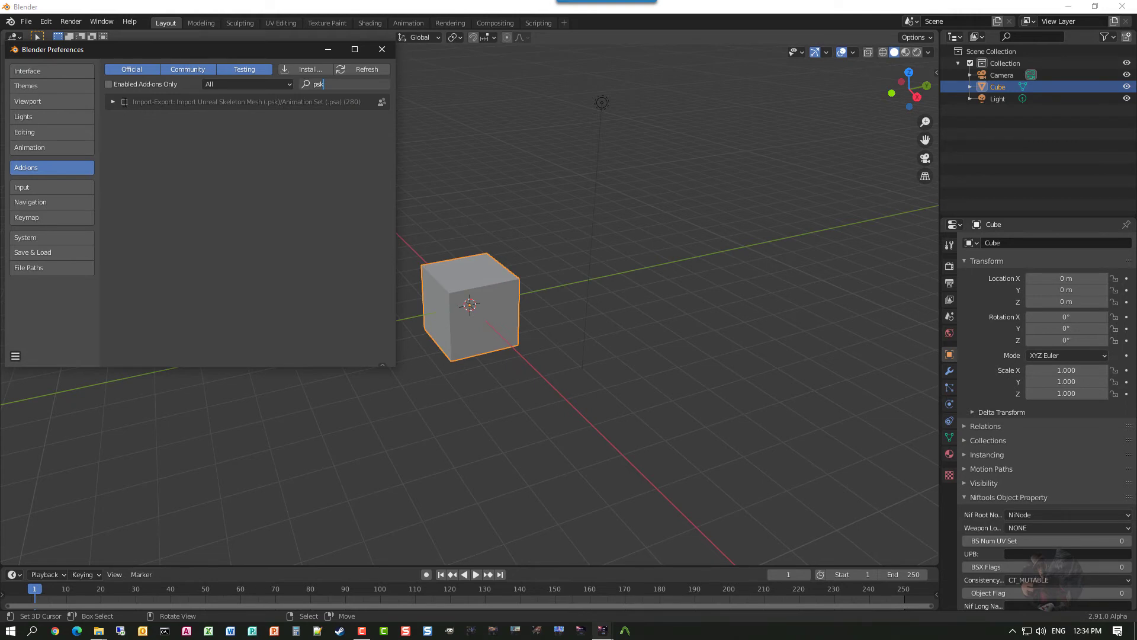
{"action": "left_click", "coordinate": [123, 104]}
{"action": "left_click", "coordinate": [124, 103]}
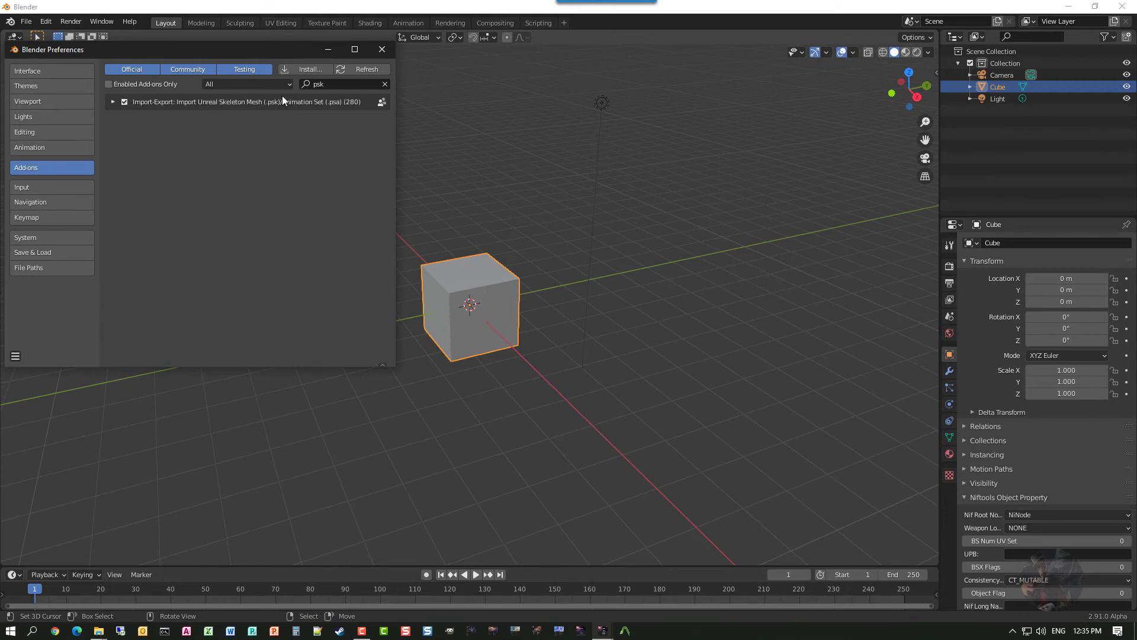
Move the Preferences window aside and bring the main Blender window with the 3D viewport forward
{"action": "left_click_drag", "start_coordinate": [254, 45], "coordinate": [481, 55]}
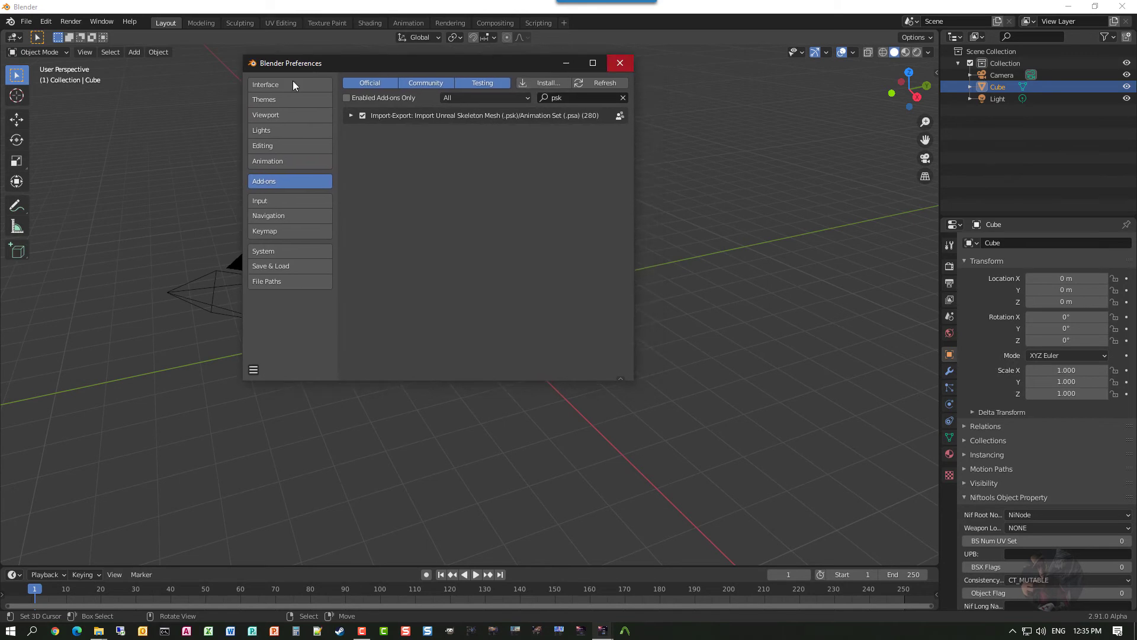
{"action": "left_click", "coordinate": [26, 22]}
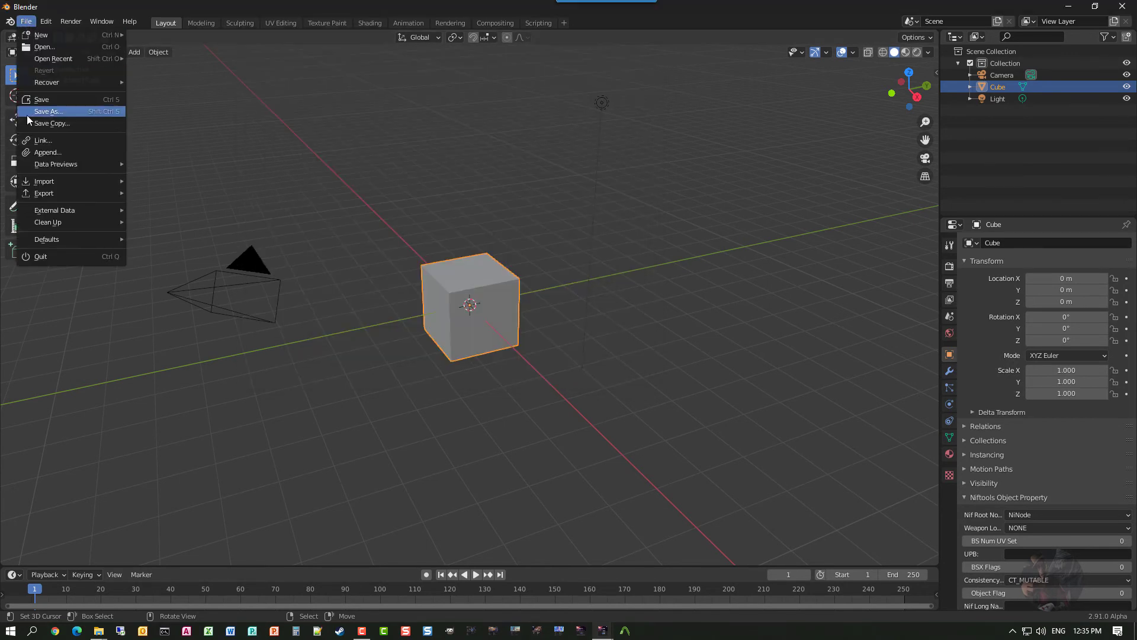
{"action": "mouse_move", "coordinate": [39, 185]}
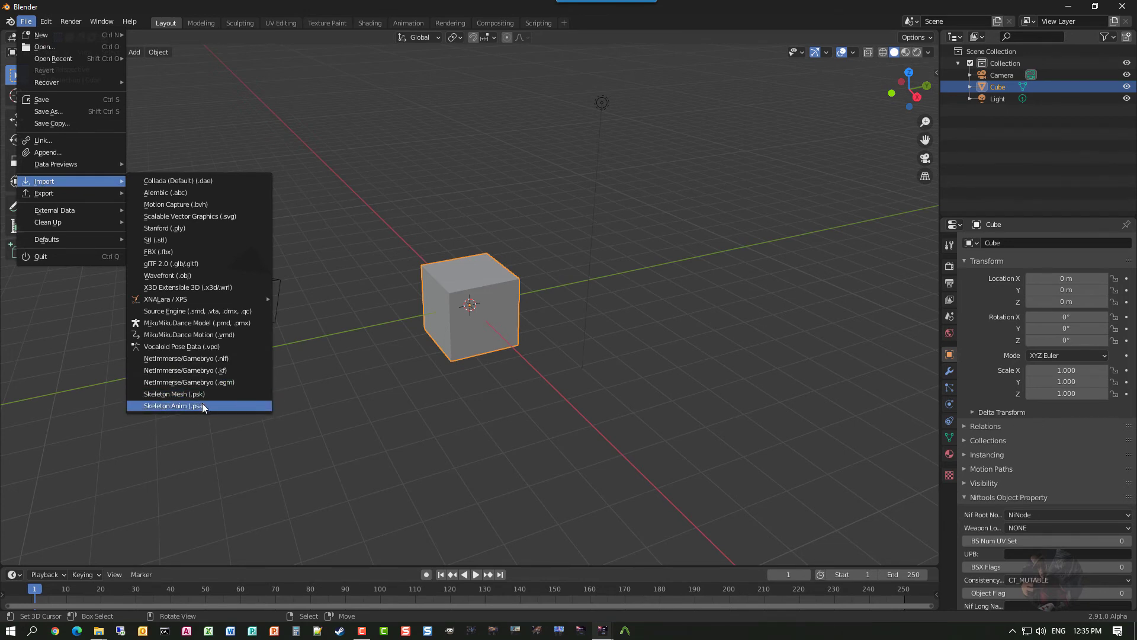
Show the sidebar's PSK/PSA Import panel and check File > Import for the new formats
{"action": "left_click", "coordinate": [935, 71]}
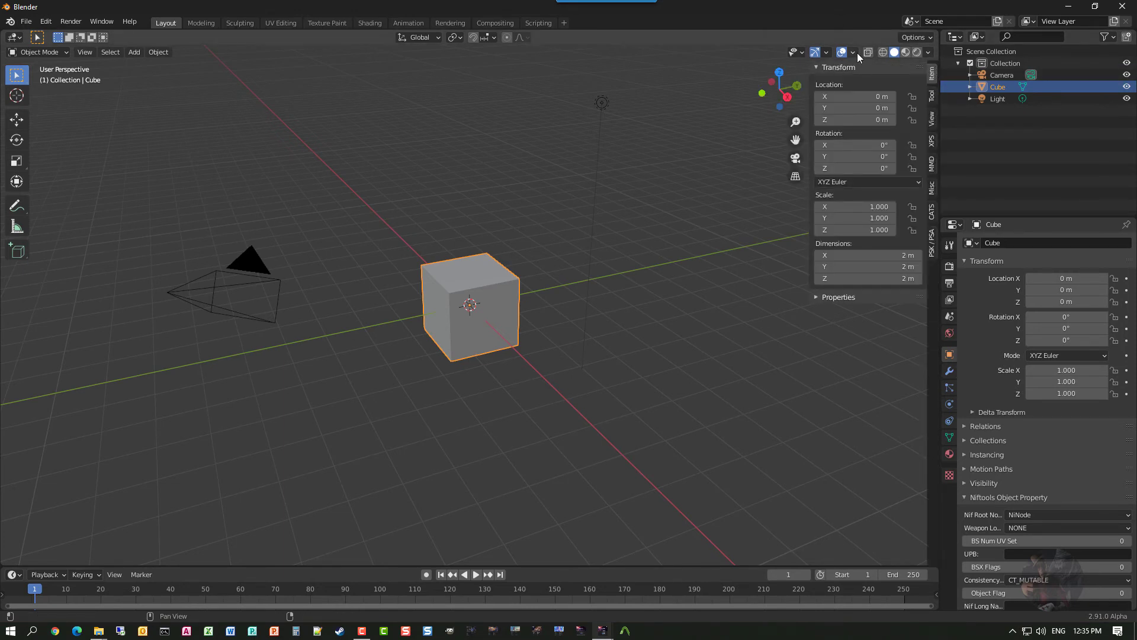
{"action": "left_click", "coordinate": [933, 240]}
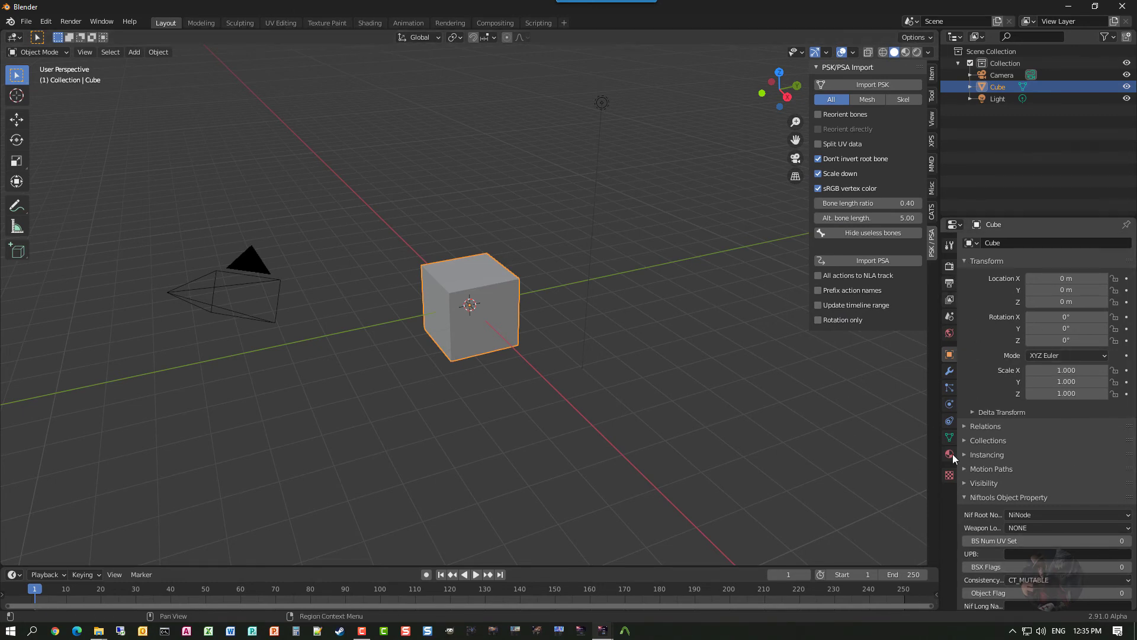
{"action": "scroll", "coordinate": [1043, 488], "scroll_direction": "down", "scroll_amount": 5}
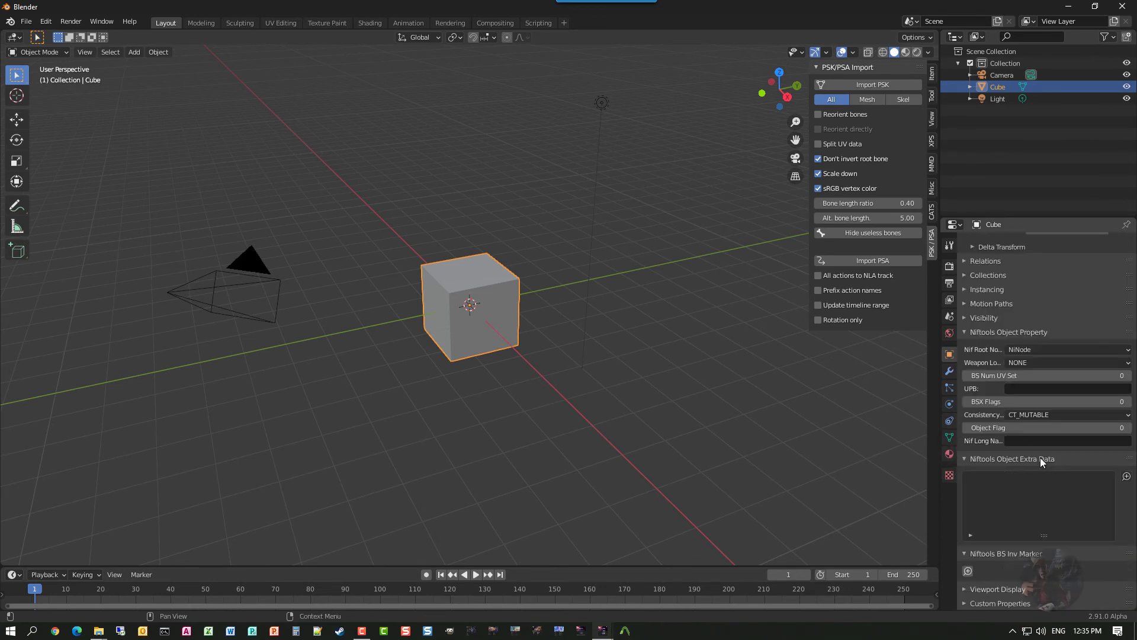
{"action": "scroll", "coordinate": [995, 331], "scroll_direction": "up", "scroll_amount": 5}
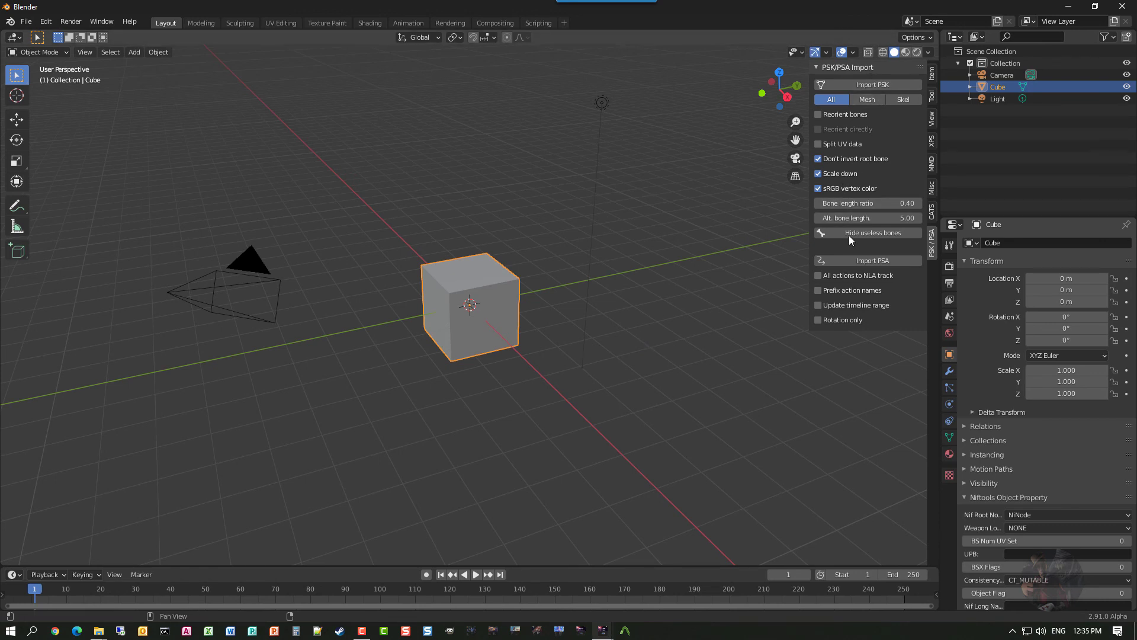
{"action": "left_click", "coordinate": [26, 21]}
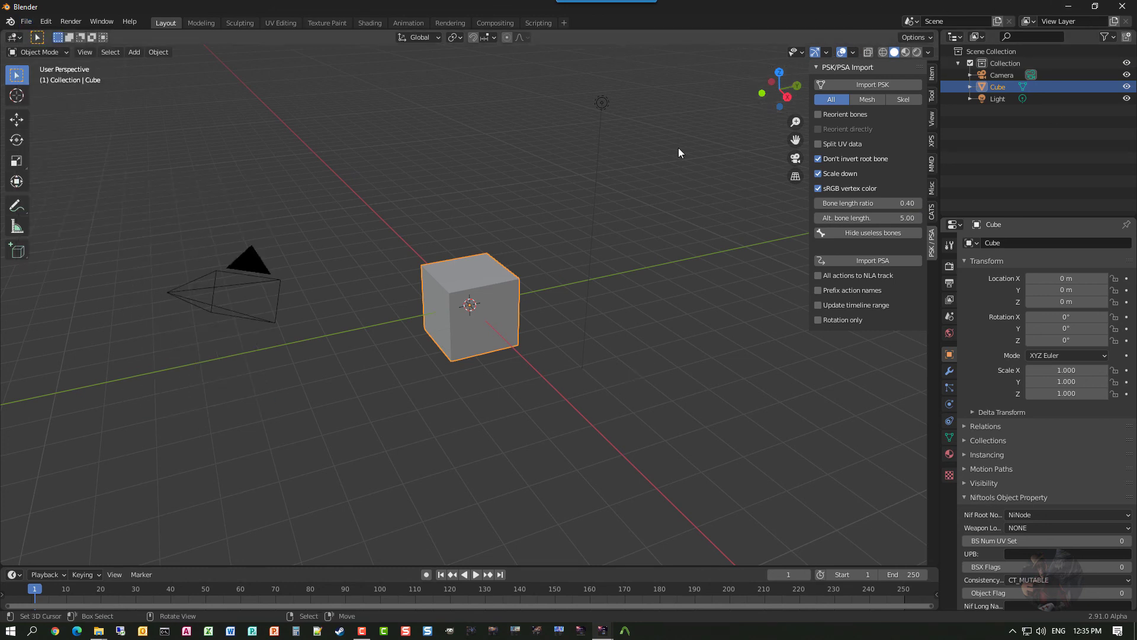
Hide the viewport sidebar and quit Blender with Don't Save
{"action": "key", "text": "n"}
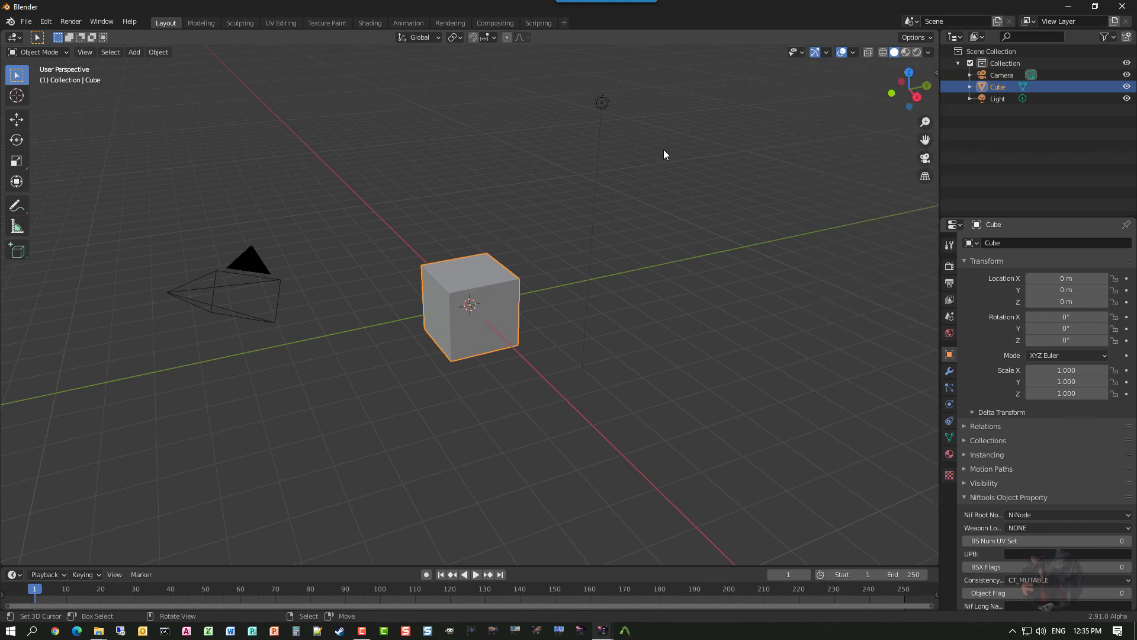
{"action": "left_click", "coordinate": [1123, 6]}
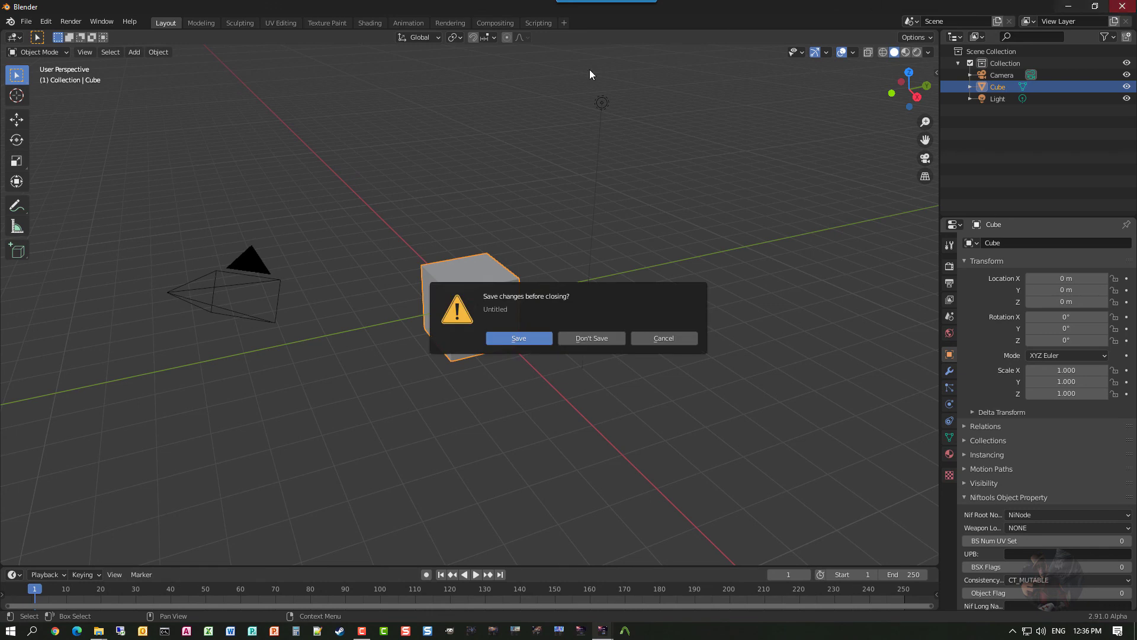
{"action": "left_click", "coordinate": [593, 340]}
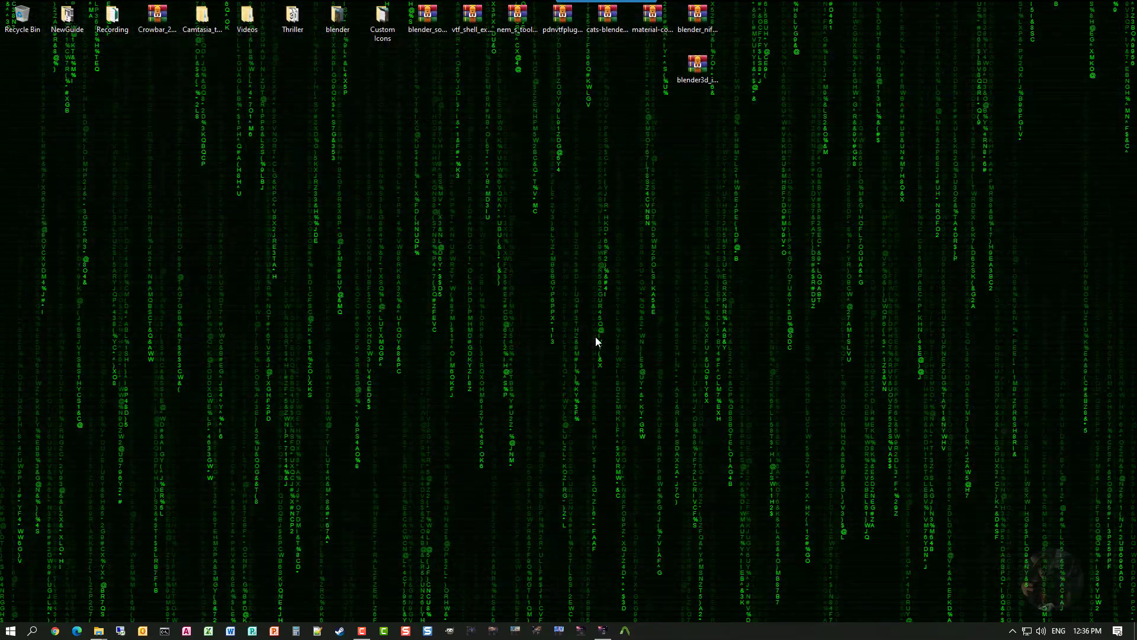